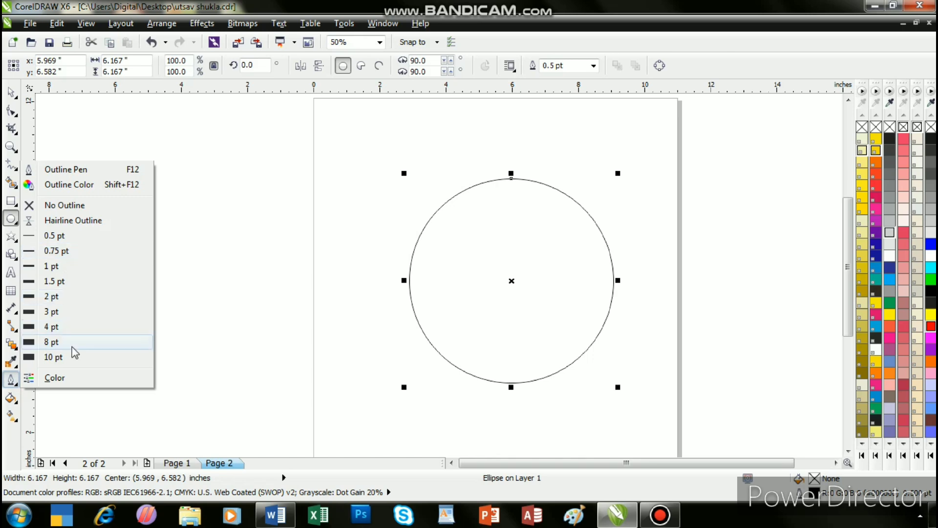
Set the circle's outline width to 10 pt
{"action": "left_click", "coordinate": [75, 348]}
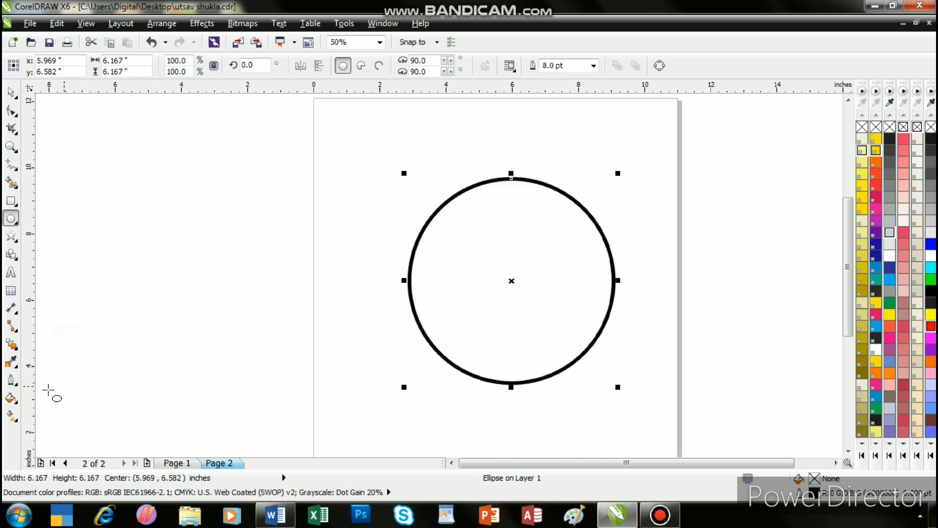
{"action": "left_click", "coordinate": [16, 387]}
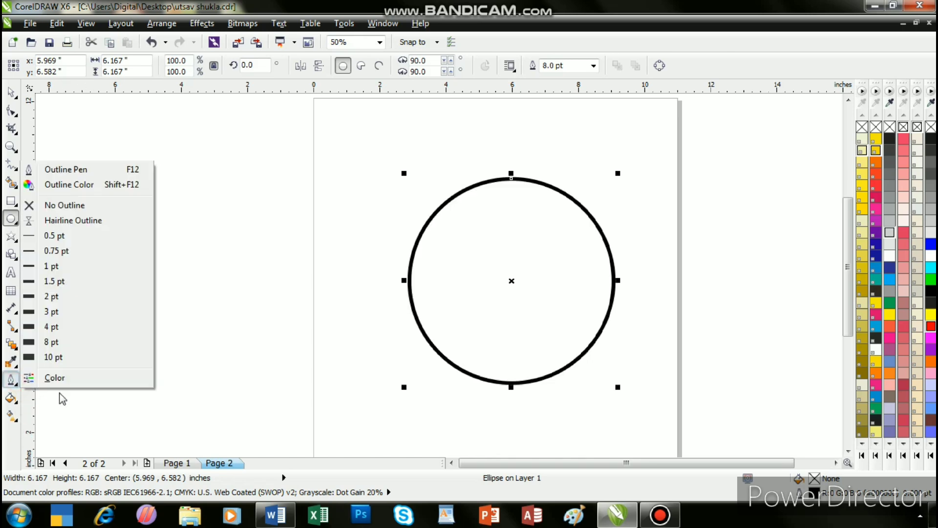
{"action": "left_click", "coordinate": [80, 361]}
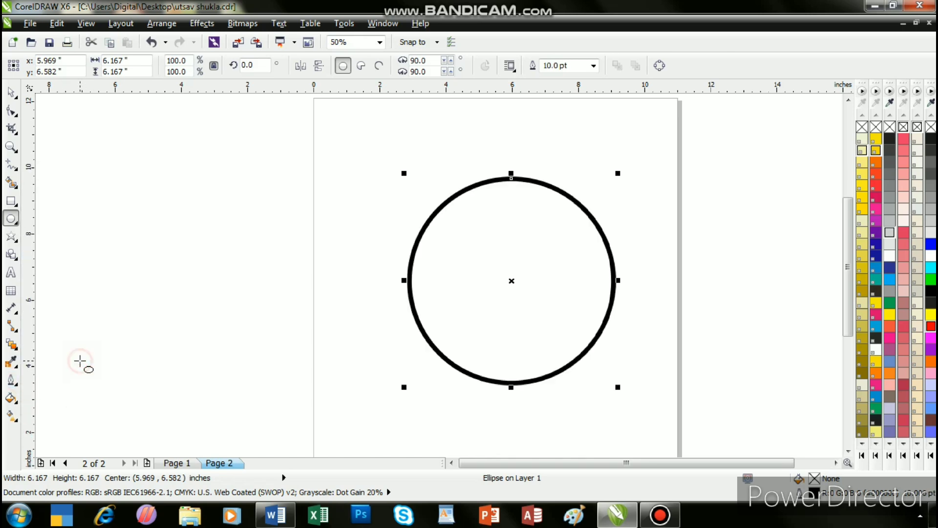
Change the circle's outline color to Red from the RGB palette and close the Color Docker
{"action": "left_click", "coordinate": [11, 380]}
{"action": "left_click", "coordinate": [91, 379]}
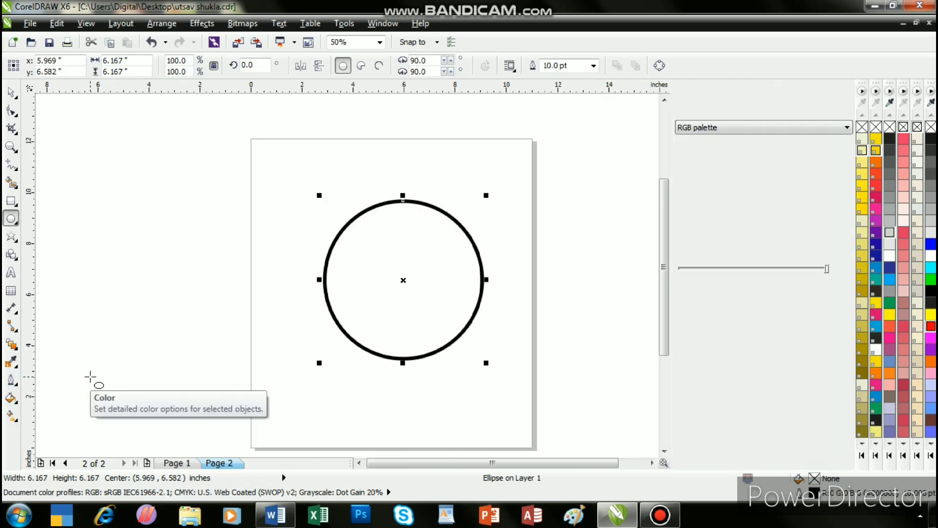
{"action": "left_click", "coordinate": [10, 380]}
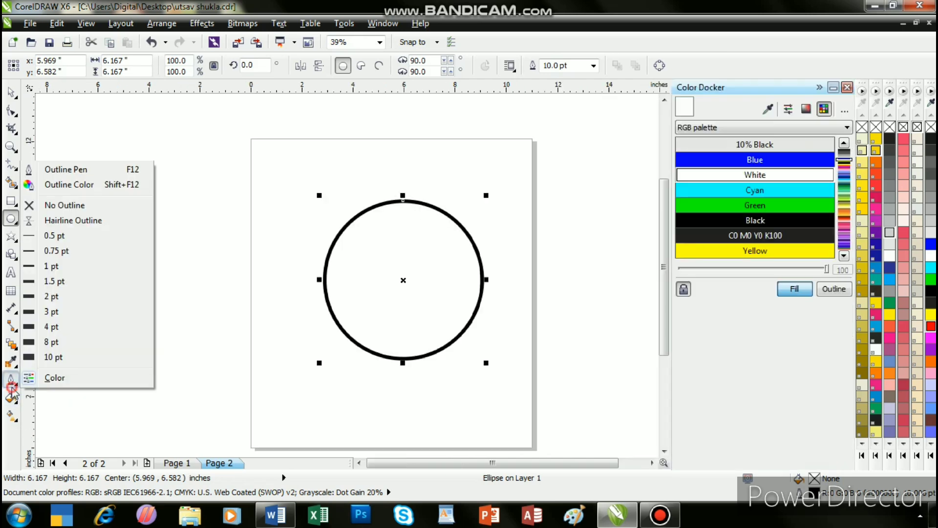
{"action": "left_click", "coordinate": [101, 190]}
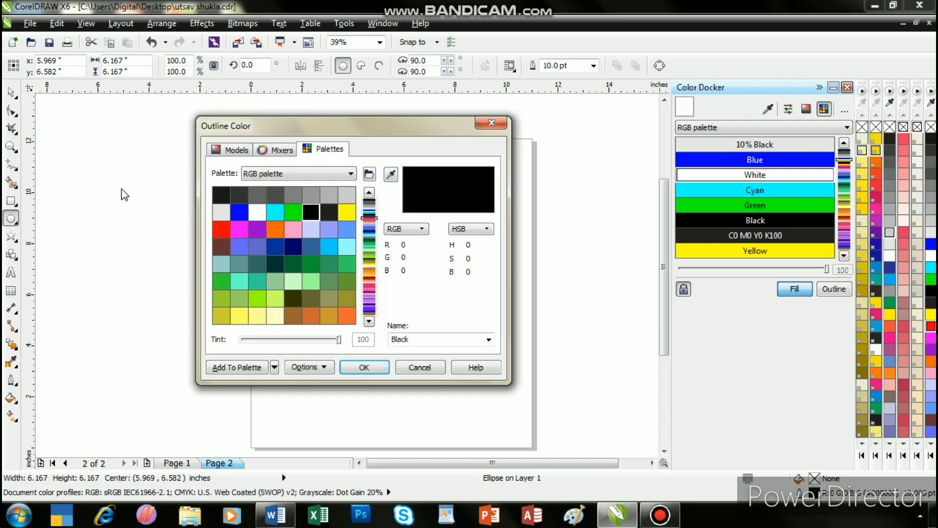
{"action": "left_click", "coordinate": [223, 229]}
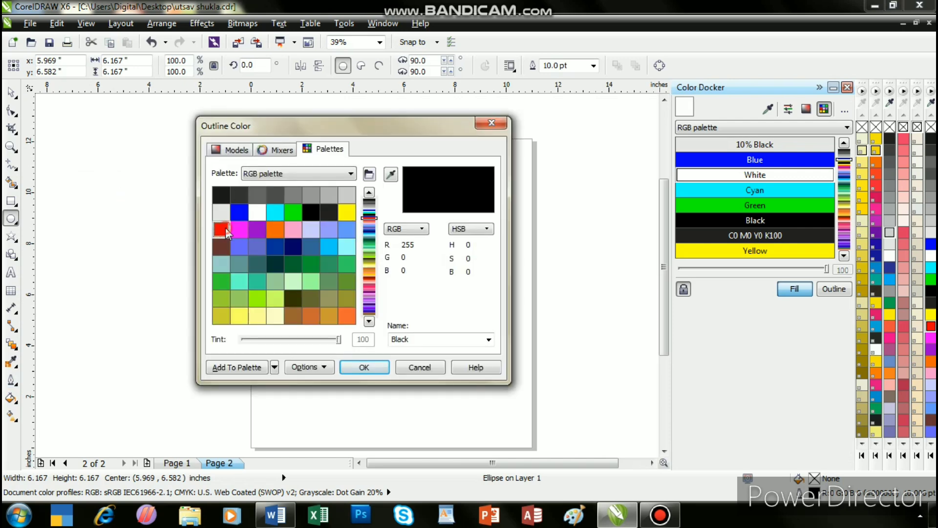
{"action": "left_click", "coordinate": [376, 370]}
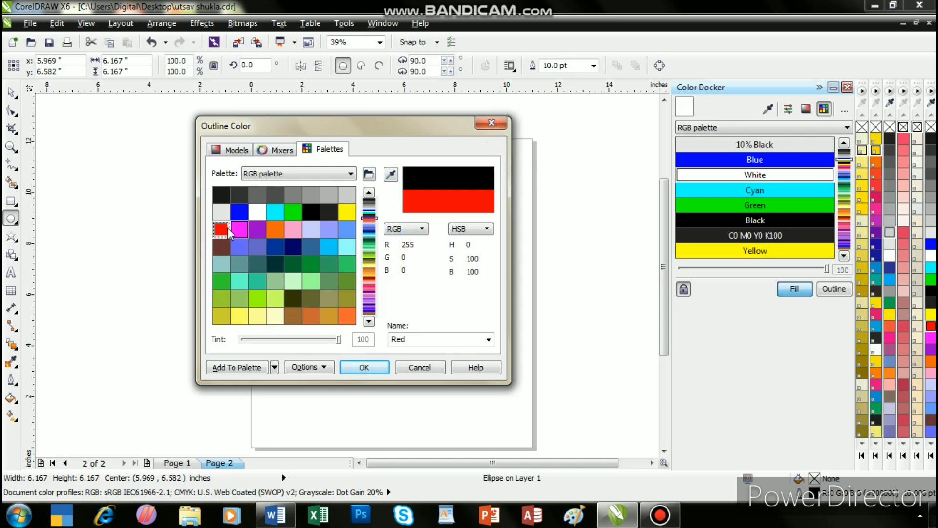
{"action": "left_click", "coordinate": [361, 367]}
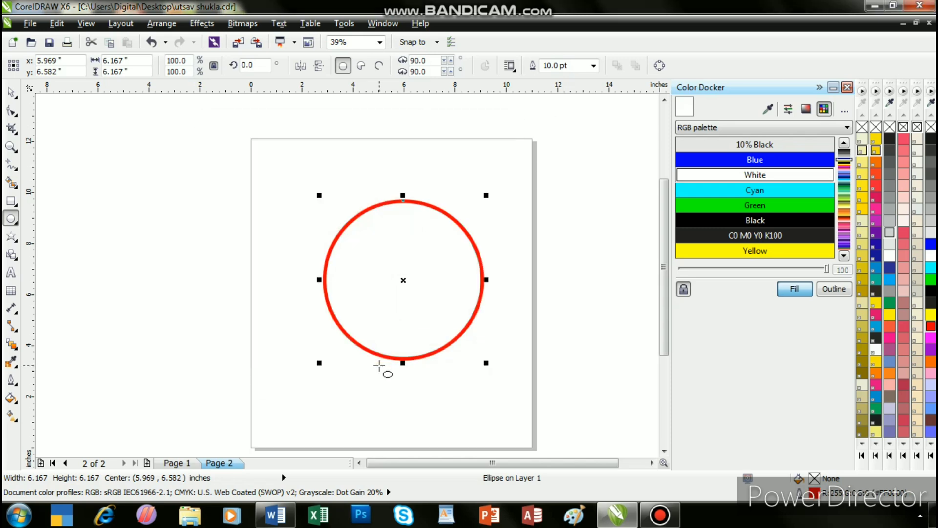
{"action": "left_click", "coordinate": [848, 87]}
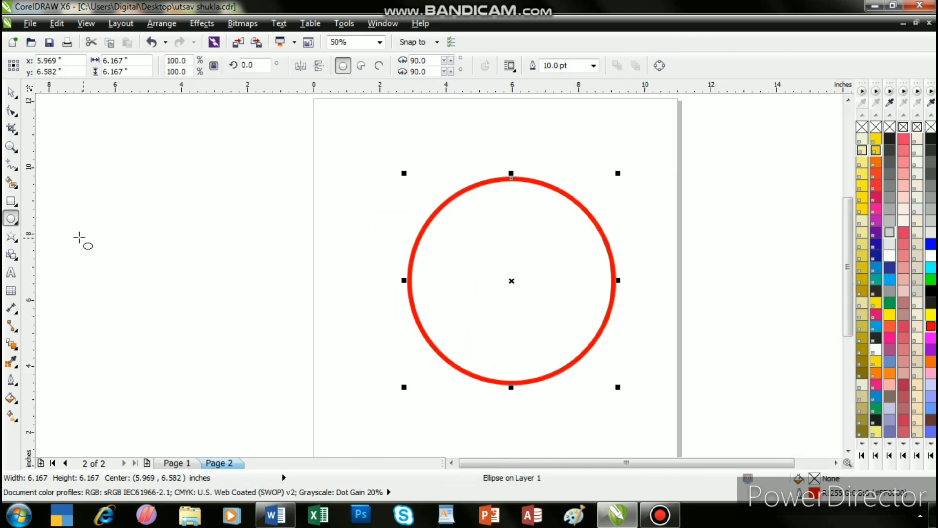
Draw a second circle about 4.5 inches in diameter and move it fully inside the red ring
{"action": "left_click", "coordinate": [11, 218]}
{"action": "left_click_drag", "start_coordinate": [458, 225], "coordinate": [614, 336]}
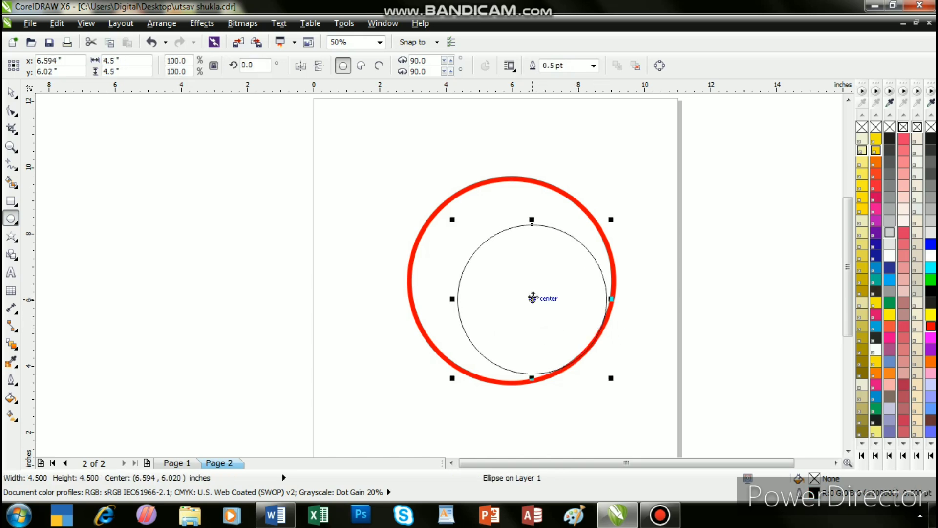
{"action": "left_click_drag", "start_coordinate": [533, 300], "coordinate": [505, 268]}
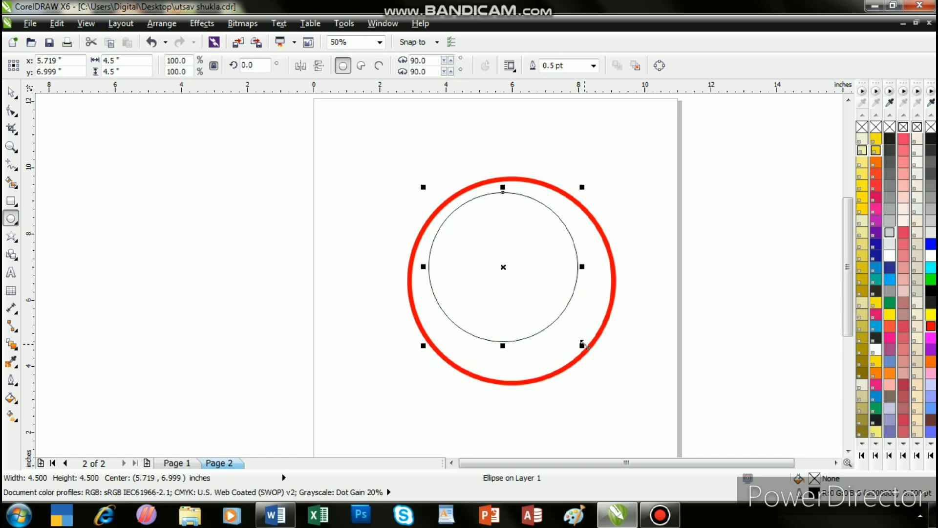
Enlarge the inner circle to about 5.84 inches in diameter so it fits evenly just inside the red ring
{"action": "left_click_drag", "start_coordinate": [583, 345], "coordinate": [649, 394]}
{"action": "left_click_drag", "start_coordinate": [582, 348], "coordinate": [599, 362]}
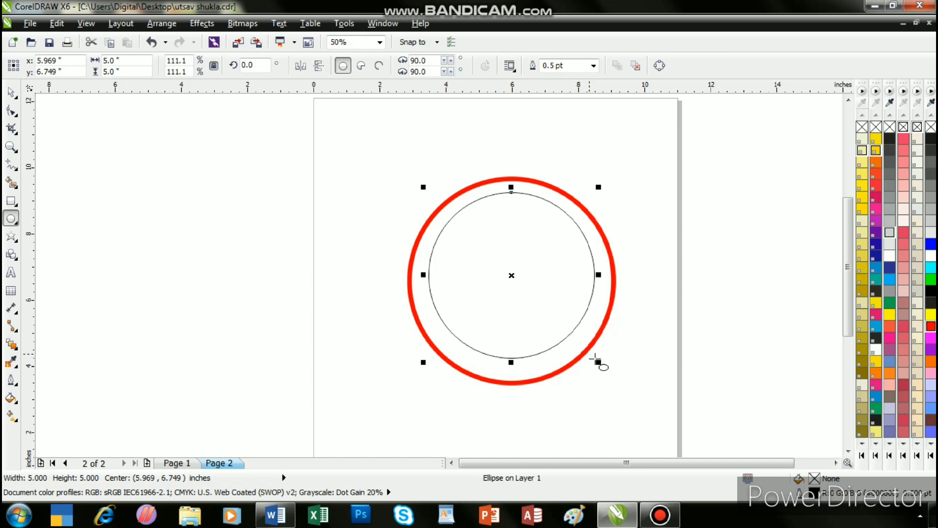
{"action": "left_click_drag", "start_coordinate": [423, 362], "coordinate": [406, 372]}
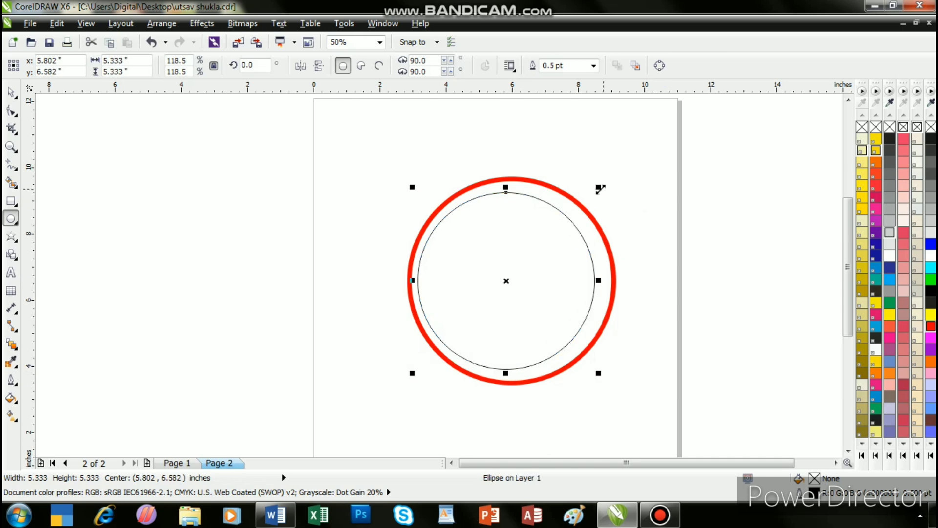
{"action": "left_click_drag", "start_coordinate": [600, 188], "coordinate": [616, 190]}
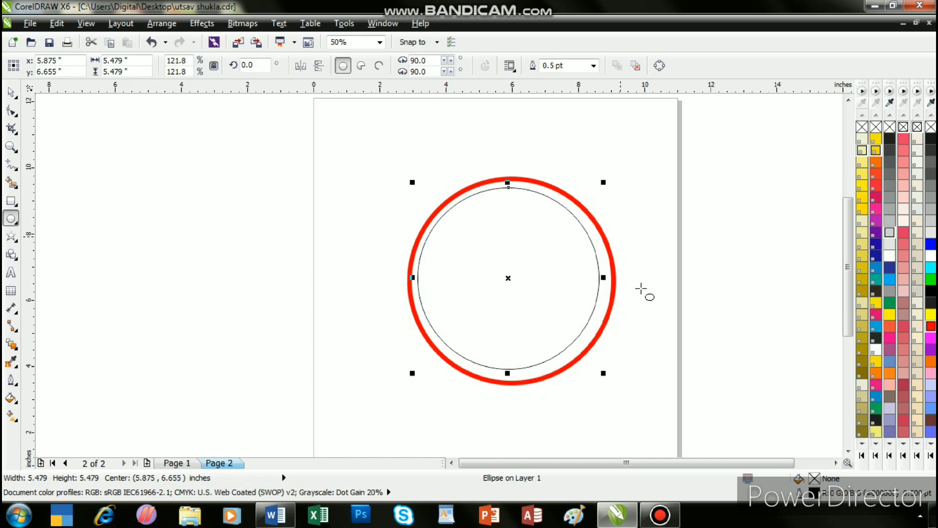
{"action": "left_click_drag", "start_coordinate": [604, 374], "coordinate": [649, 384]}
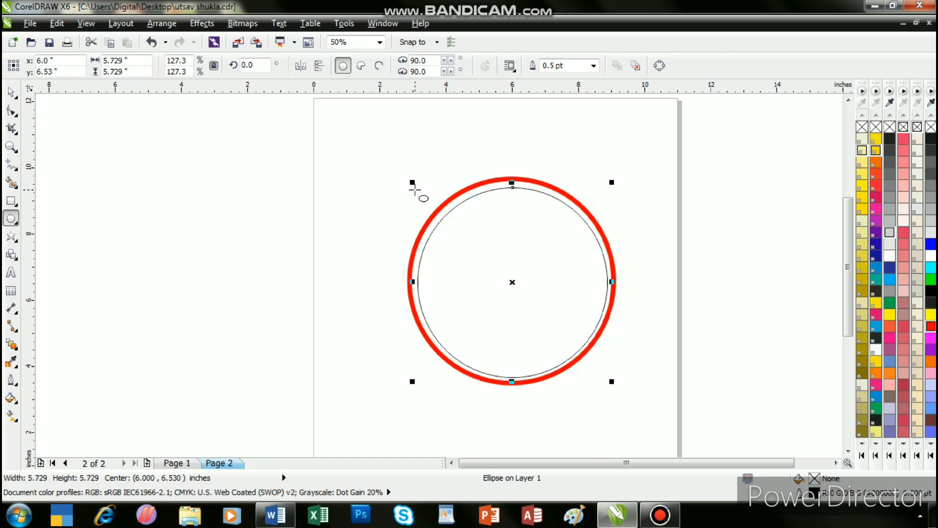
{"action": "left_click_drag", "start_coordinate": [413, 182], "coordinate": [409, 171]}
{"action": "scroll", "coordinate": [418, 183], "scroll_direction": "up", "scroll_amount": 1}
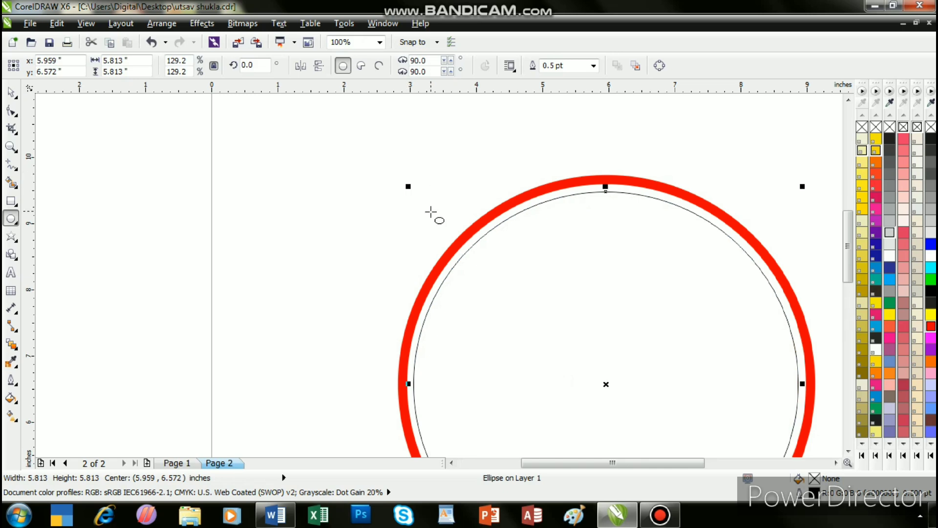
{"action": "scroll", "coordinate": [435, 214], "scroll_direction": "down", "scroll_amount": 1}
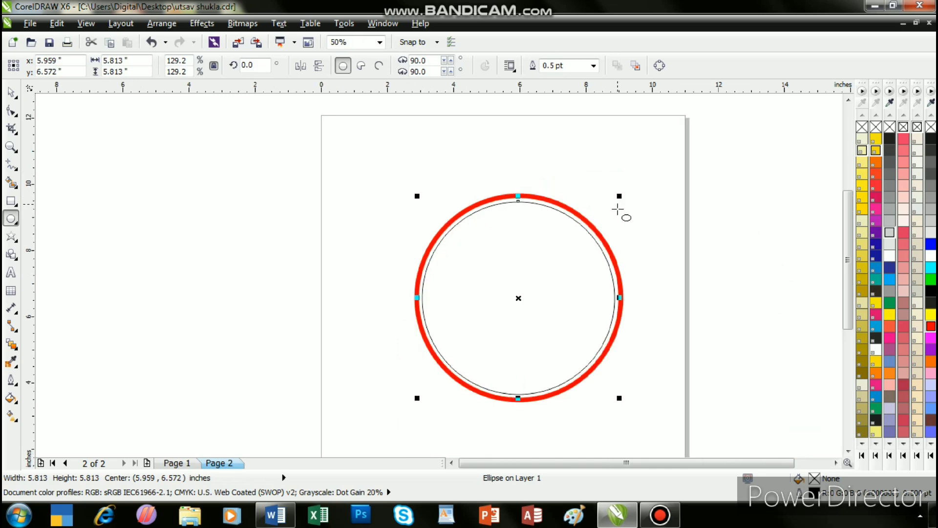
{"action": "scroll", "coordinate": [618, 210], "scroll_direction": "up", "scroll_amount": 1}
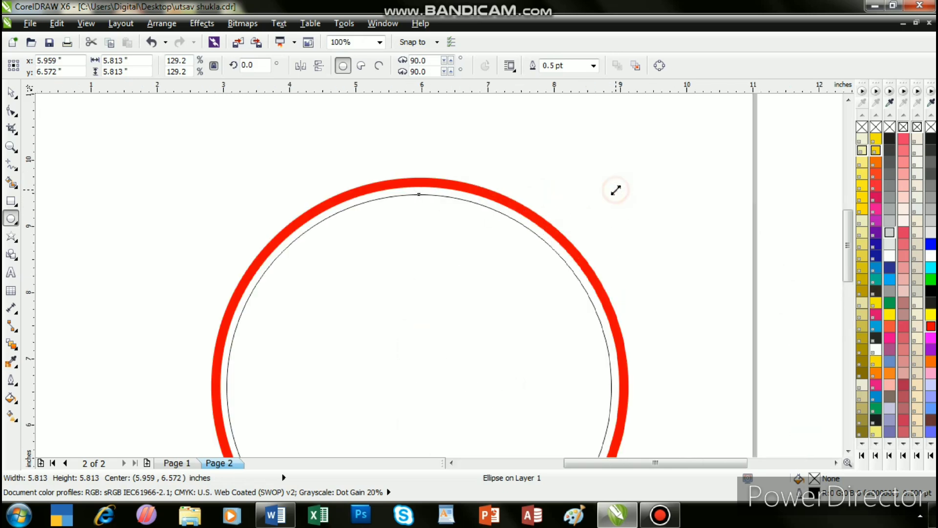
{"action": "left_click_drag", "start_coordinate": [616, 190], "coordinate": [621, 187]}
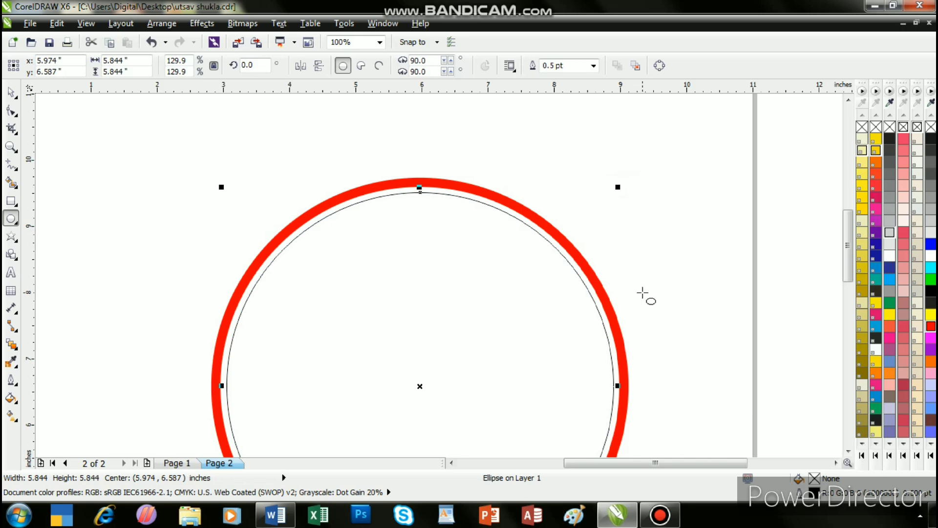
{"action": "scroll", "coordinate": [644, 296], "scroll_direction": "down", "scroll_amount": 1}
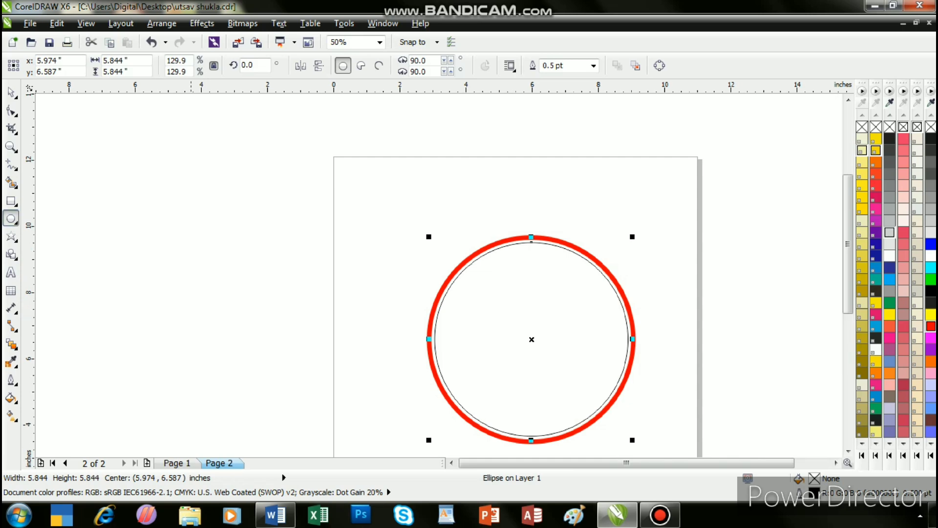
Draw a smaller concentric ellipse about 4.92 by 4.83 inches, and fill the circle just inside the red ring with dark blue
{"action": "left_click_drag", "start_coordinate": [469, 286], "coordinate": [530, 337]}
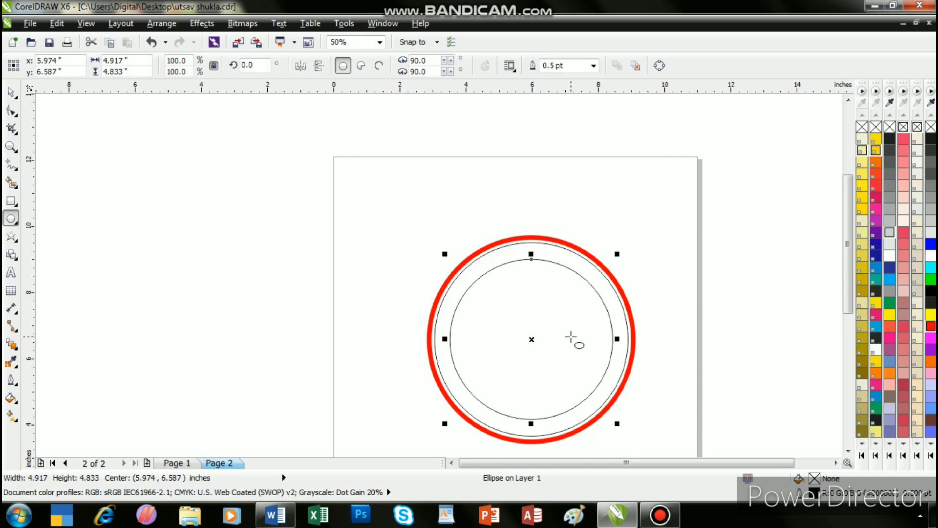
{"action": "left_click", "coordinate": [569, 261]}
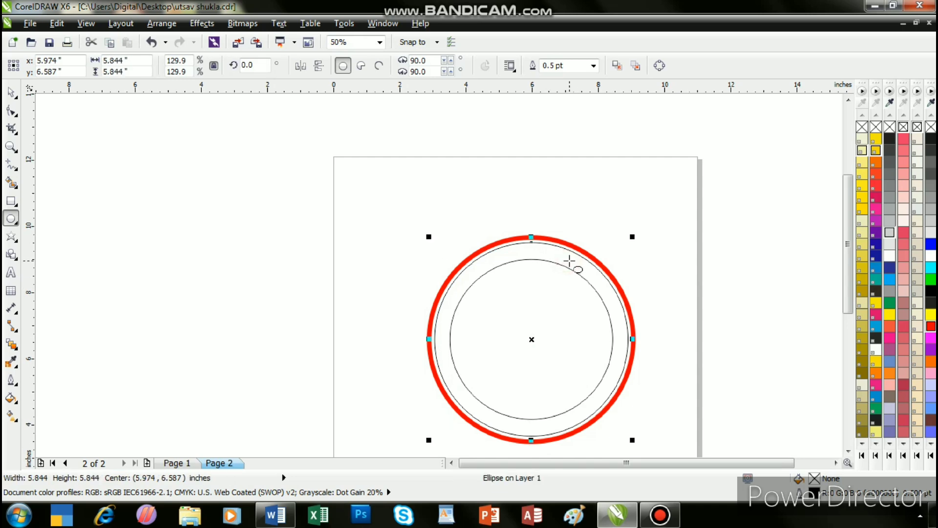
{"action": "left_click", "coordinate": [521, 250]}
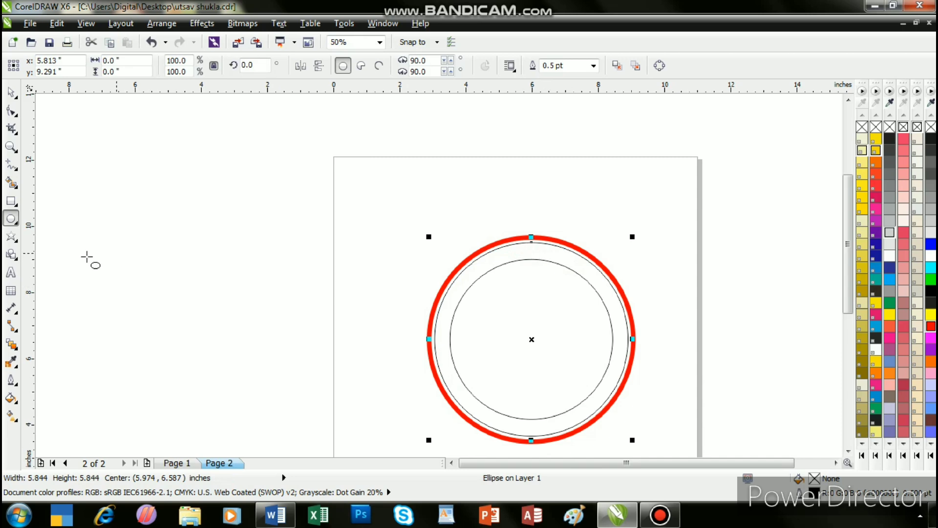
{"action": "left_click", "coordinate": [890, 268]}
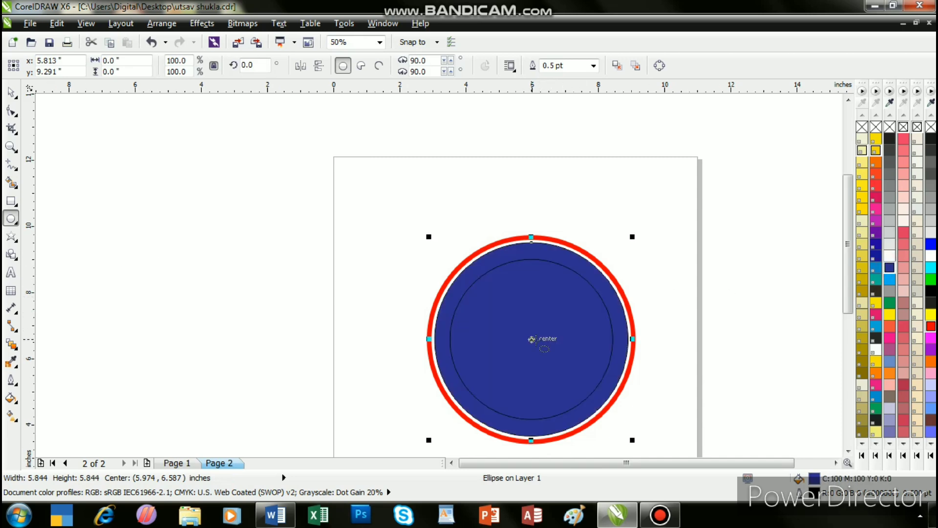
Apply a linear two-color fountain fill from red to yellow at a 148-degree angle to the innermost ellipse
{"action": "left_click_drag", "start_coordinate": [531, 339], "coordinate": [356, 347]}
{"action": "key", "text": "ctrl+z"}
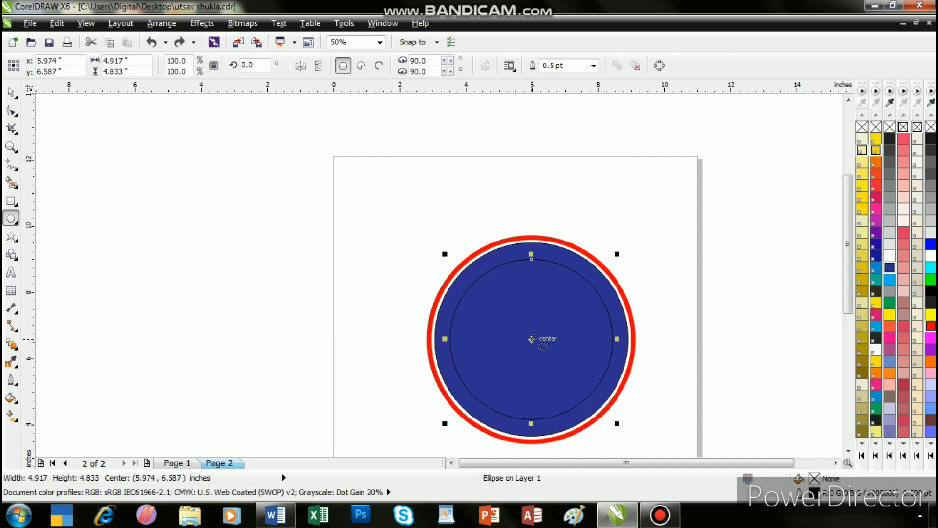
{"action": "mouse_move", "coordinate": [531, 339]}
{"action": "left_mouse_down"}
{"action": "mouse_move", "coordinate": [251, 299]}
{"action": "mouse_move", "coordinate": [532, 339]}
{"action": "left_mouse_up"}
{"action": "key", "text": "F11"}
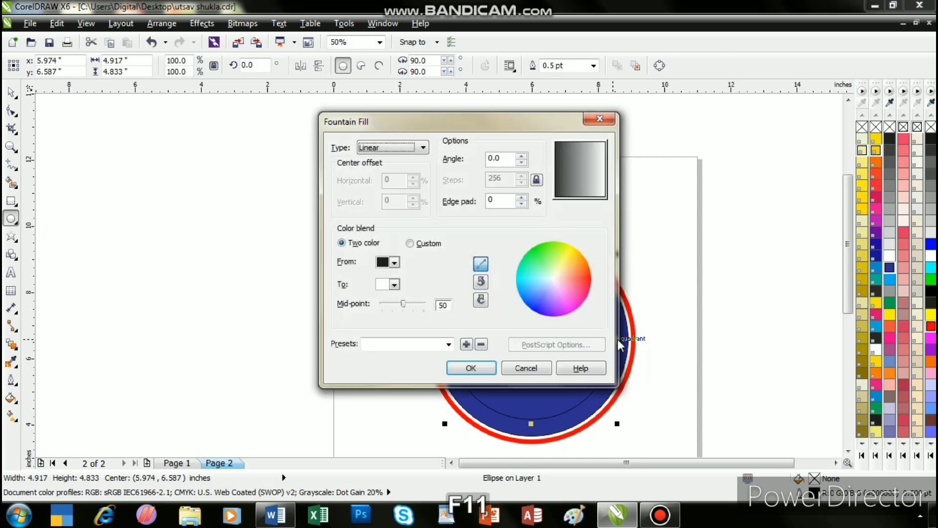
{"action": "left_click", "coordinate": [394, 263]}
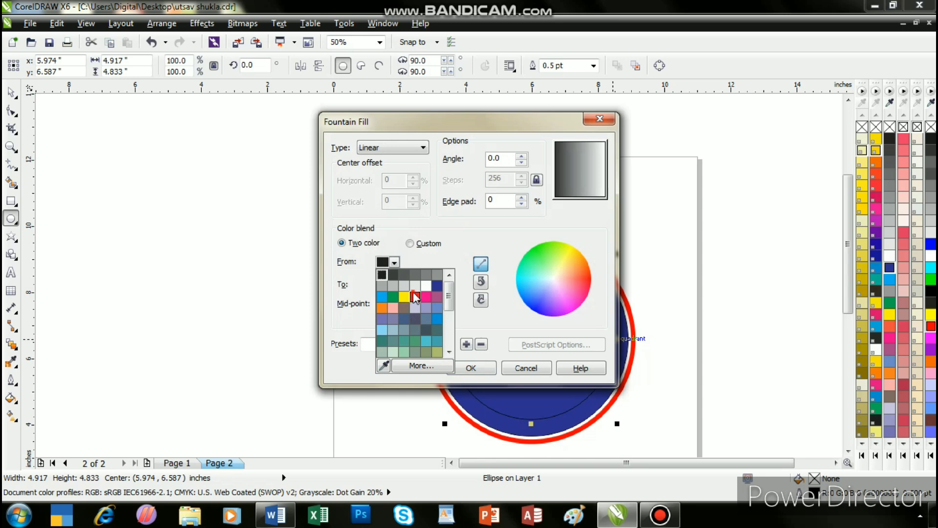
{"action": "left_click", "coordinate": [413, 294]}
{"action": "left_click", "coordinate": [394, 284]}
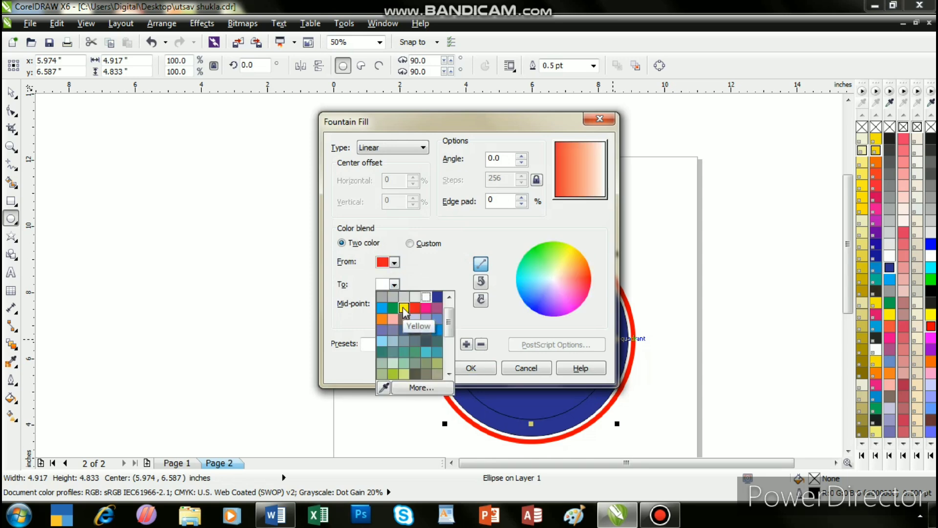
{"action": "left_click", "coordinate": [404, 308]}
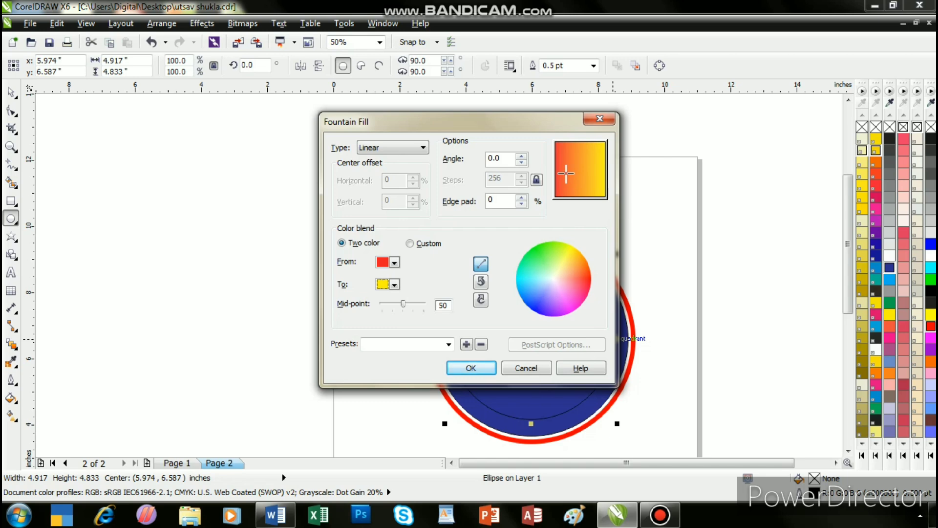
{"action": "mouse_move", "coordinate": [566, 174]}
{"action": "left_mouse_down"}
{"action": "mouse_move", "coordinate": [575, 159]}
{"action": "mouse_move", "coordinate": [575, 166]}
{"action": "left_mouse_up"}
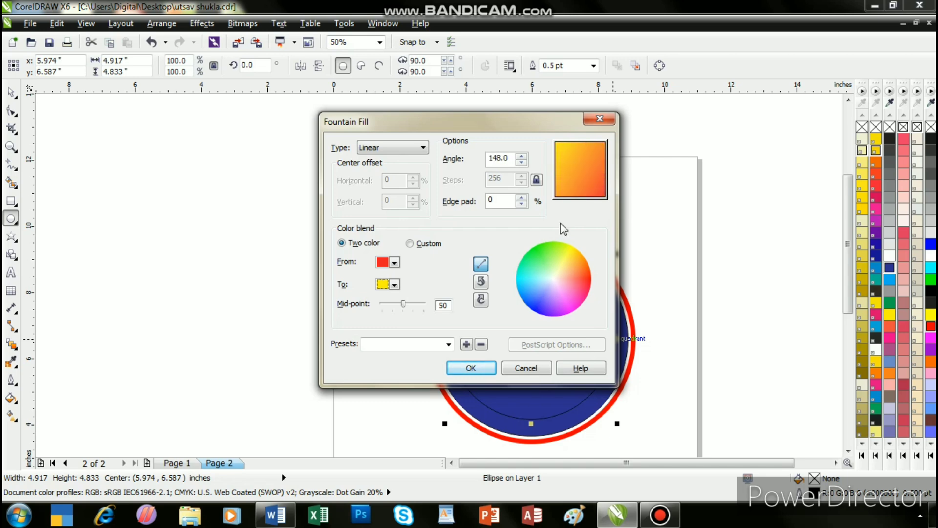
{"action": "left_click", "coordinate": [477, 368]}
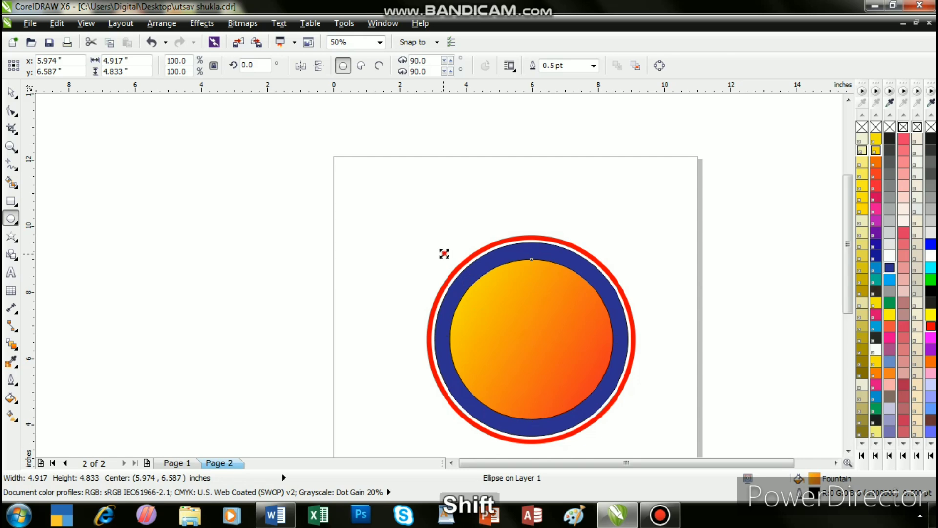
Shrink the gradient ellipse about its center to about 3.74 by 3.68 inches
{"action": "left_click_drag", "start_coordinate": [444, 254], "coordinate": [453, 260]}
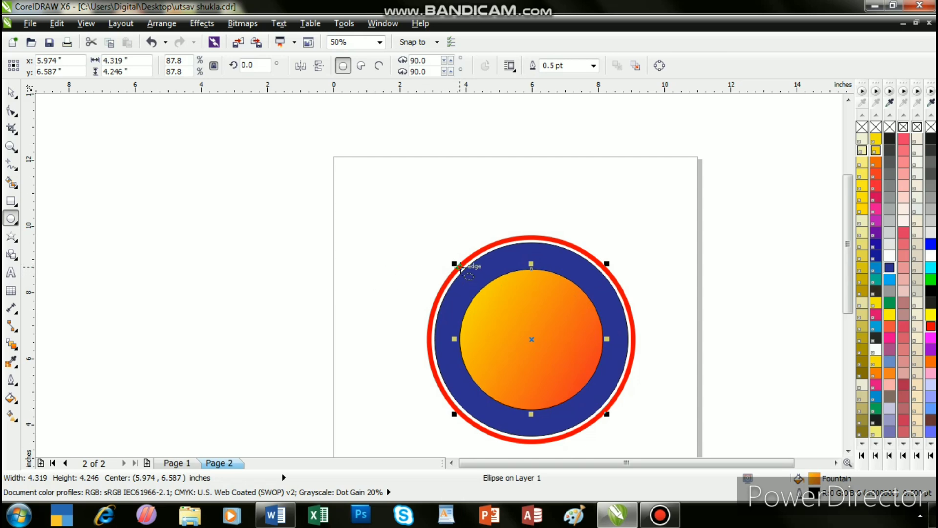
{"action": "left_click_drag", "start_coordinate": [453, 263], "coordinate": [464, 273]}
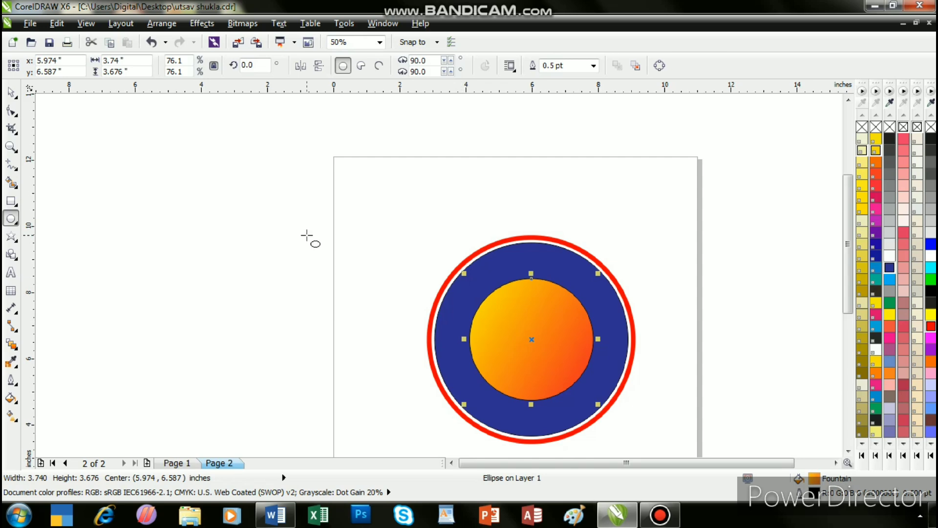
Add the artistic text "K.D. Computer Classes" in 24 pt Arial across the upper part of the blue band
{"action": "left_click", "coordinate": [11, 273]}
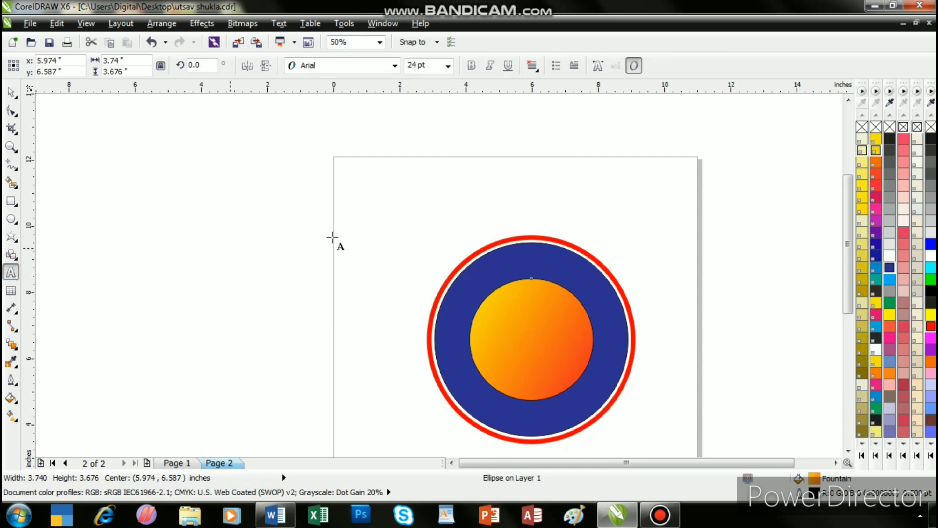
{"action": "left_click", "coordinate": [482, 271]}
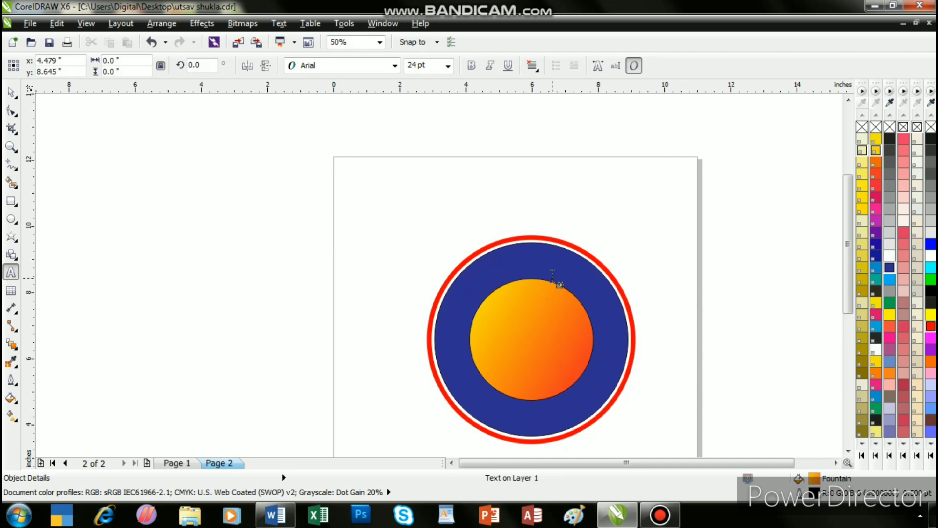
{"action": "type", "text": "K"}
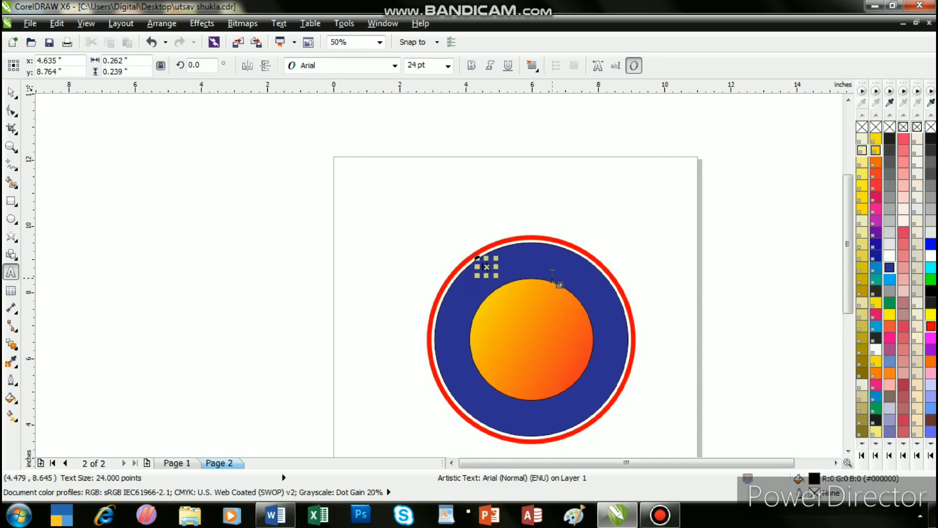
{"action": "type", "text": ".D"}
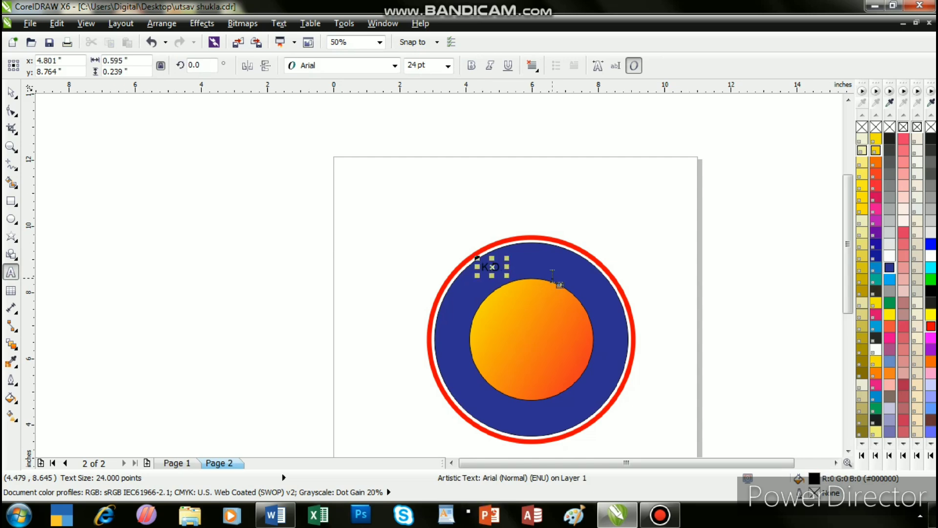
{"action": "type", "text": "  C"}
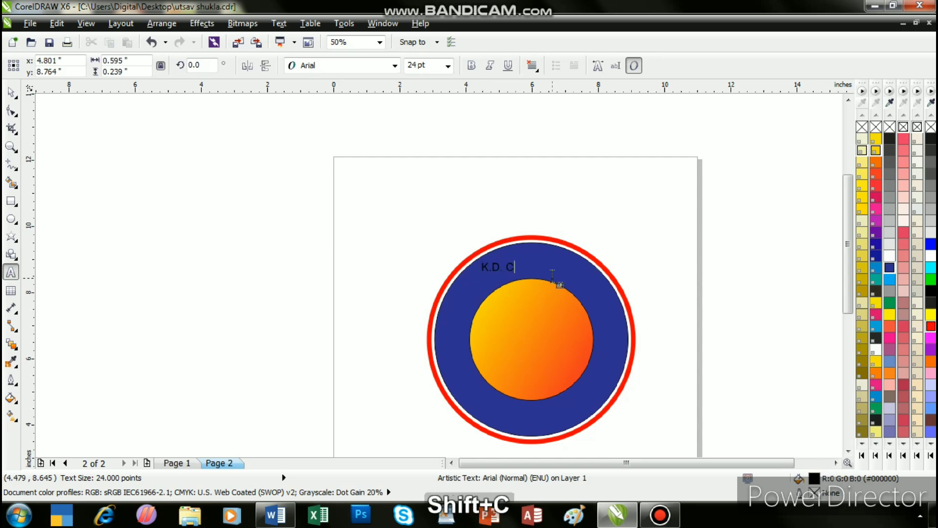
{"action": "type", "text": "op"}
{"action": "key", "text": "BackSpace"}
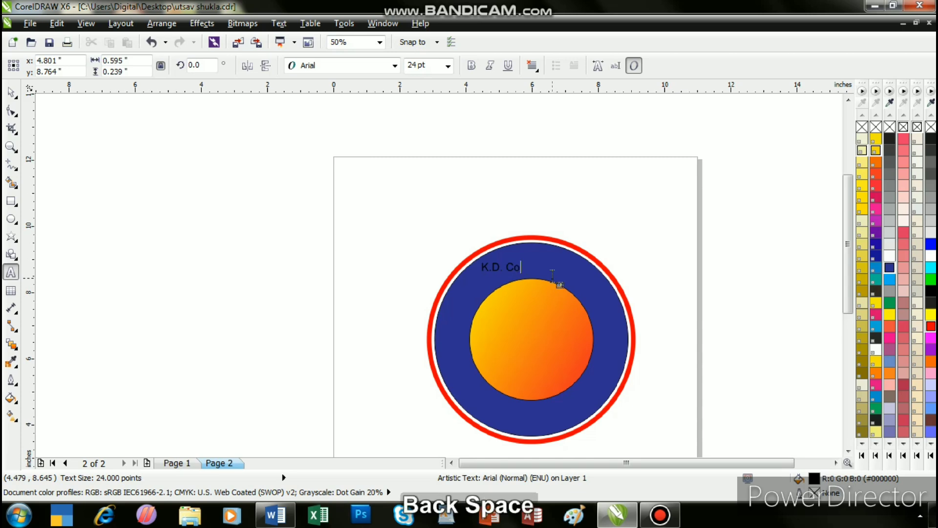
{"action": "type", "text": "mput"}
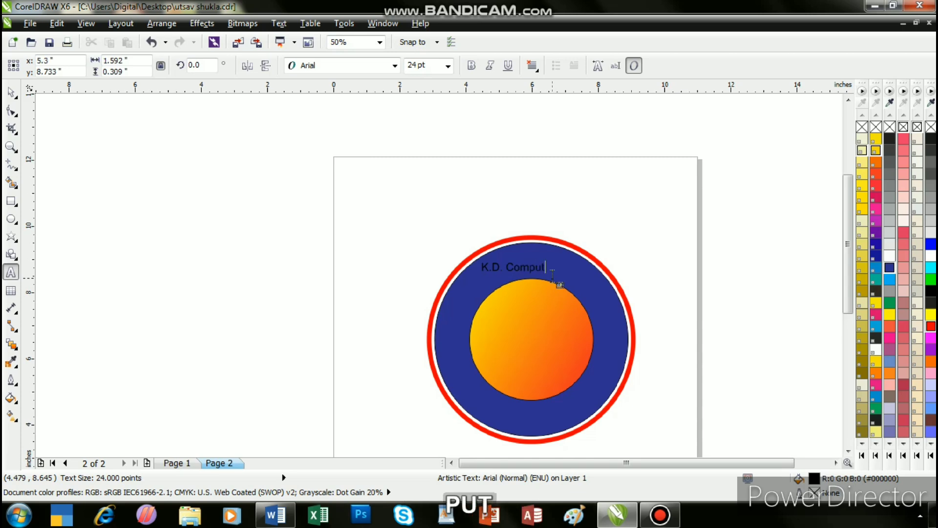
{"action": "type", "text": "er Classes"}
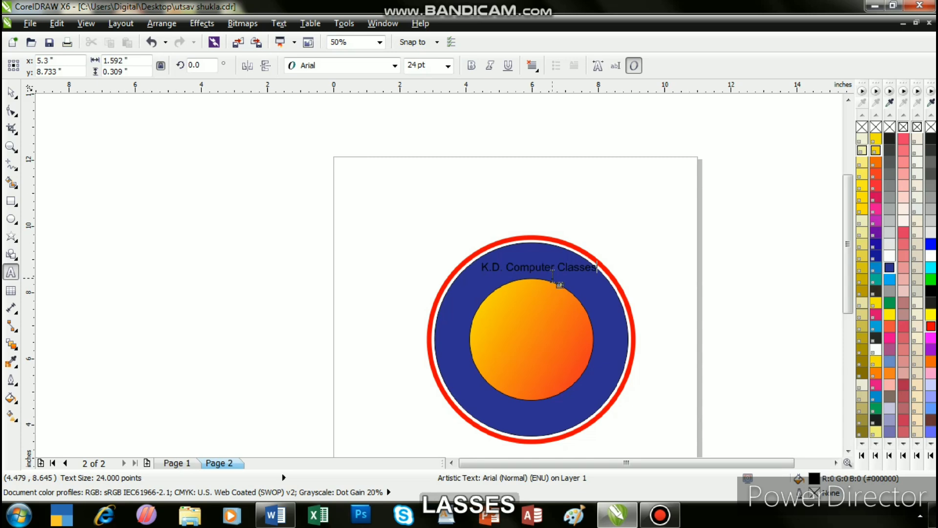
Fit the "K.D. Computer Classes" text to a circular path along the upper blue band, offset -0.5 inches
{"action": "left_click", "coordinate": [11, 92]}
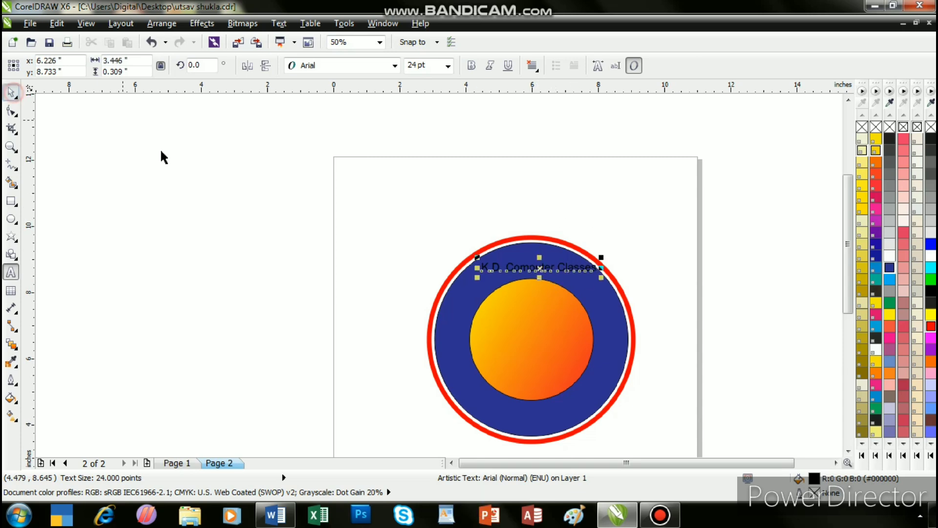
{"action": "left_click", "coordinate": [279, 23]}
{"action": "left_click", "coordinate": [315, 172]}
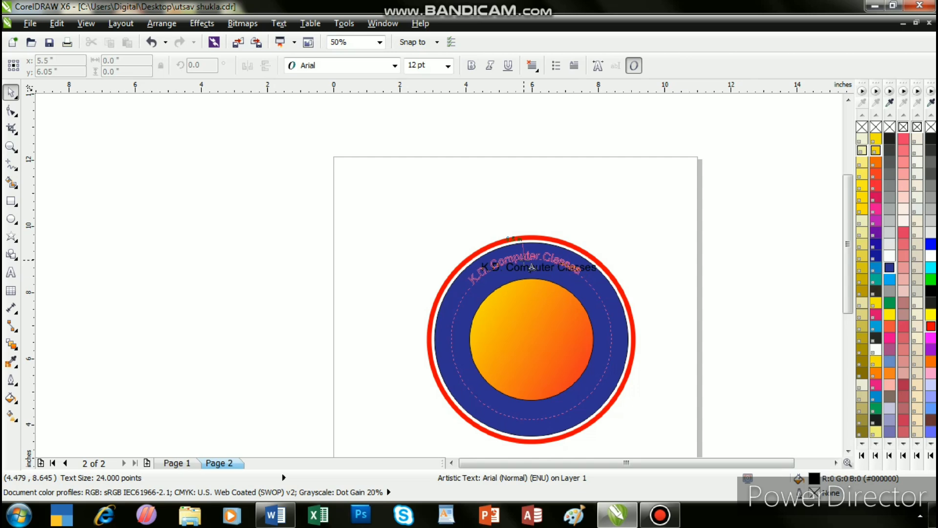
{"action": "left_click", "coordinate": [532, 267]}
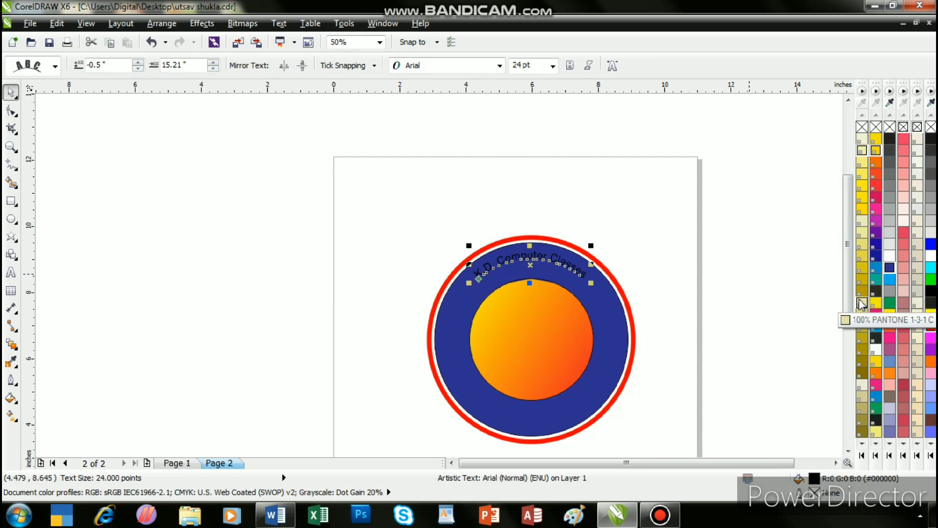
Make the curved text white and bold, and enlarge it to about 46.9 pt
{"action": "left_click", "coordinate": [889, 256]}
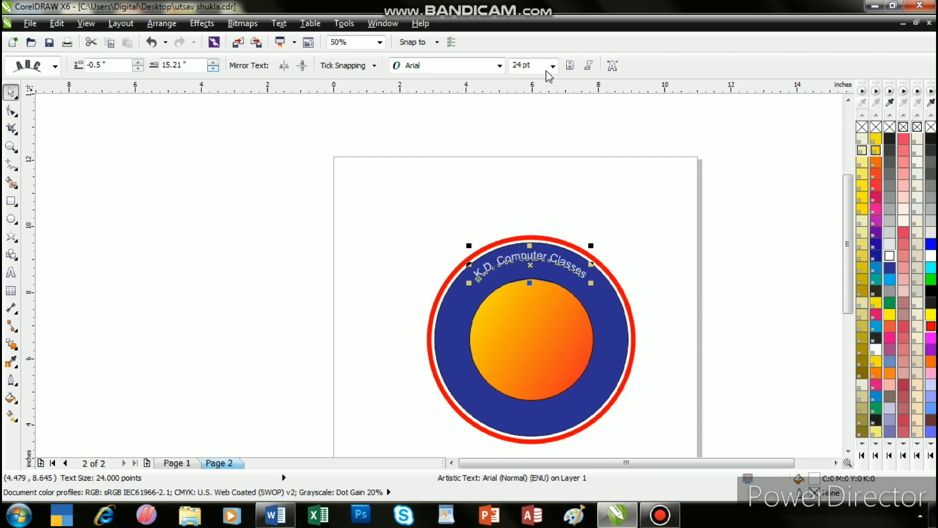
{"action": "left_click", "coordinate": [569, 66]}
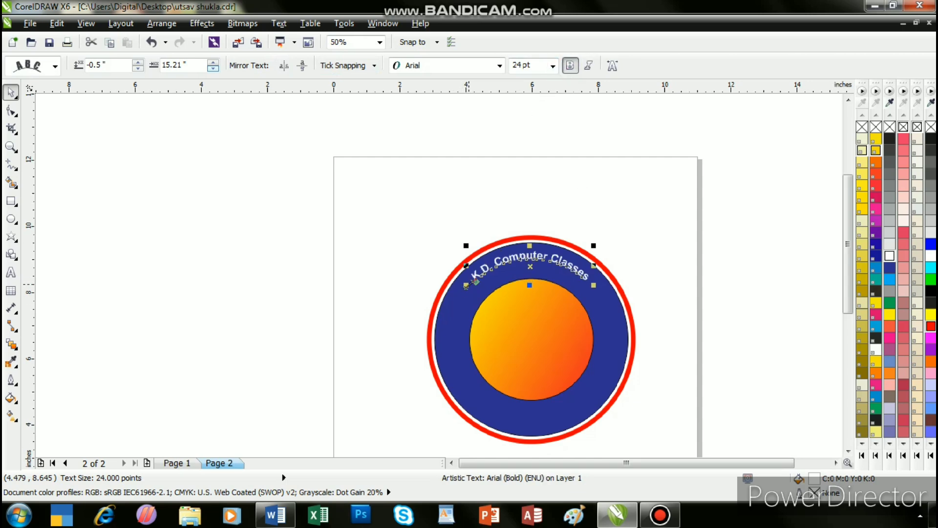
{"action": "left_click_drag", "start_coordinate": [467, 285], "coordinate": [415, 455]}
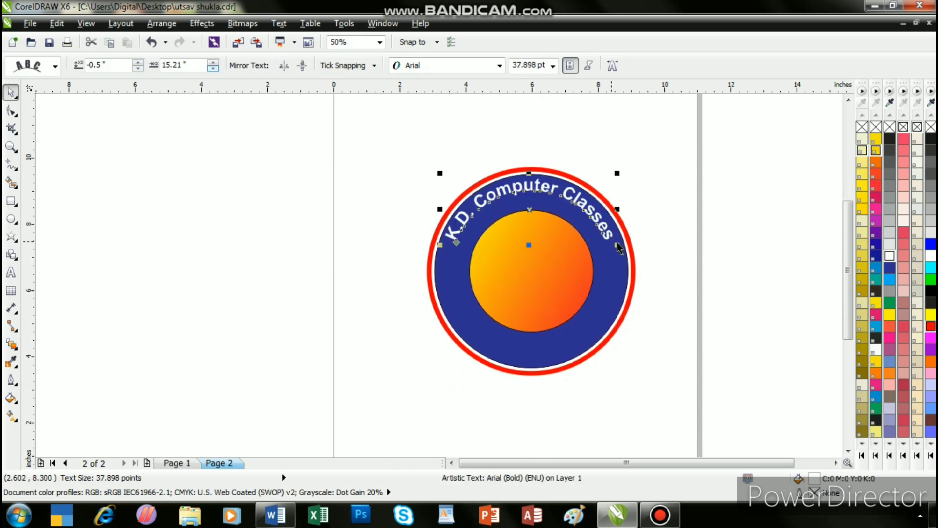
{"action": "left_click_drag", "start_coordinate": [618, 246], "coordinate": [643, 332]}
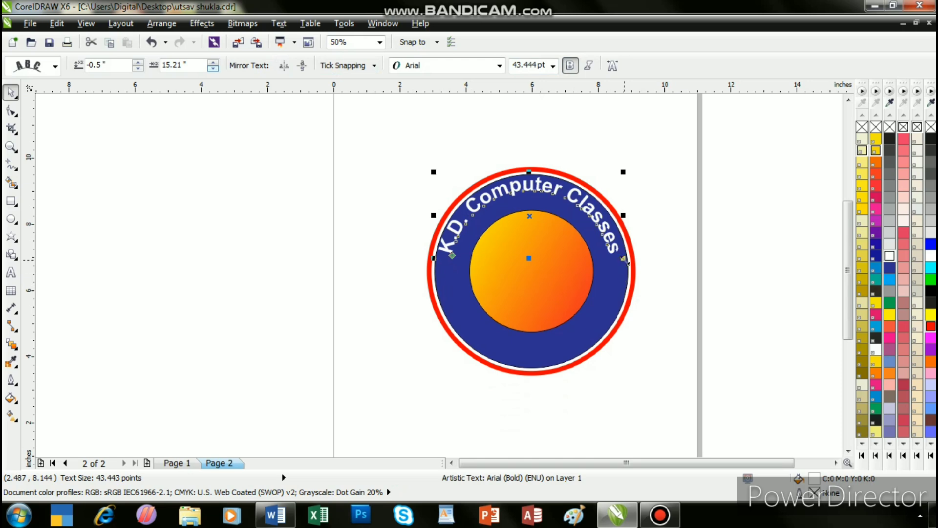
{"action": "left_click_drag", "start_coordinate": [625, 260], "coordinate": [581, 274]}
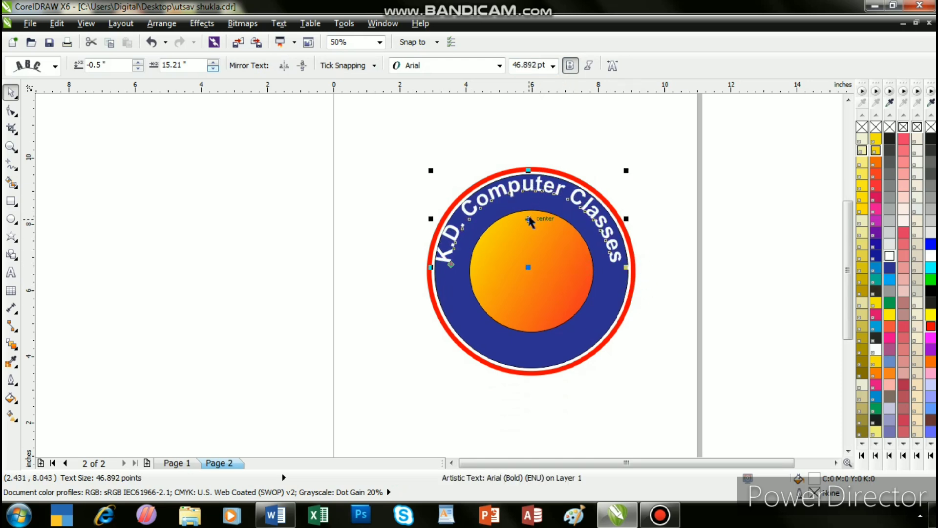
Shift the curved text inward to a -0.75 inch path distance, and enlarge it to about 48.1 pt
{"action": "left_click_drag", "start_coordinate": [530, 219], "coordinate": [529, 220]}
{"action": "left_click_drag", "start_coordinate": [530, 221], "coordinate": [530, 225]}
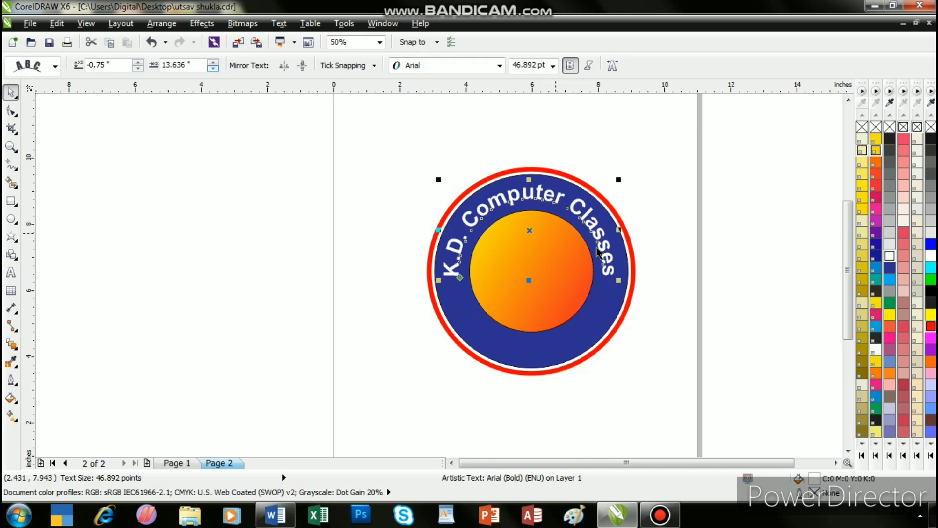
{"action": "left_click_drag", "start_coordinate": [624, 283], "coordinate": [627, 322]}
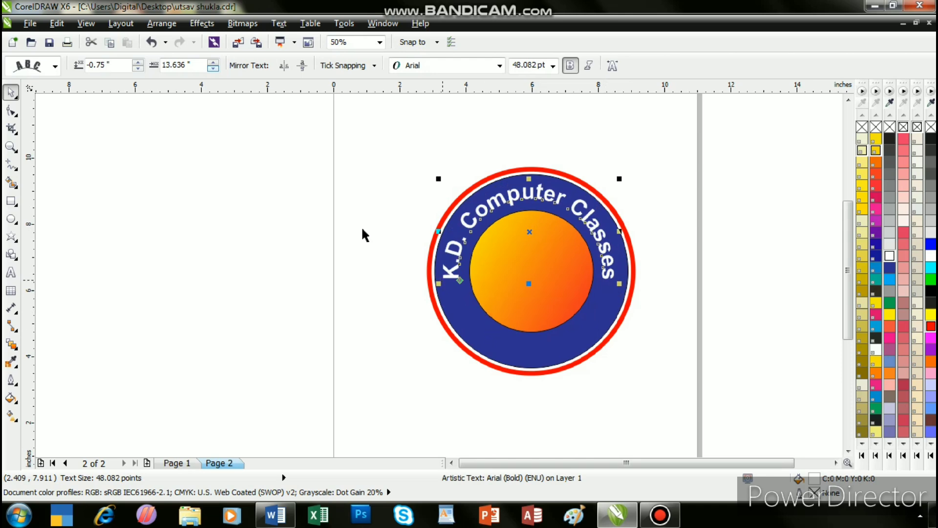
Draw a star about 0.95 by 0.82 inches on the empty page area to the left of the logo
{"action": "left_click", "coordinate": [10, 236]}
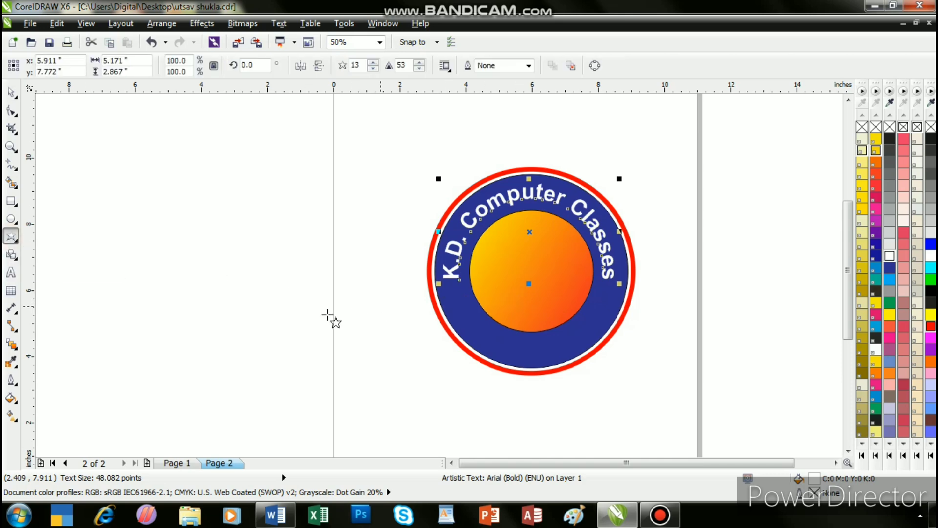
{"action": "left_click", "coordinate": [346, 318]}
{"action": "left_click_drag", "start_coordinate": [355, 292], "coordinate": [392, 324]}
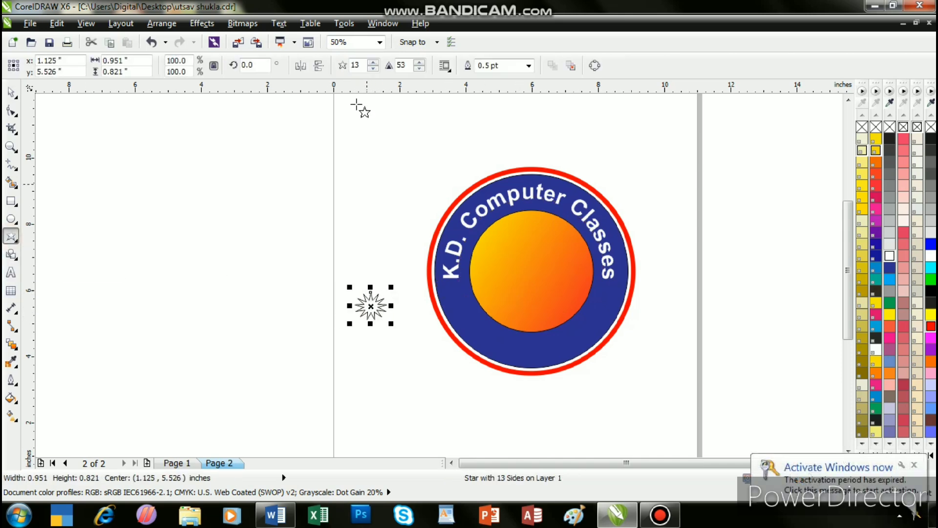
Increase the star's number of points to 27
{"action": "left_click", "coordinate": [374, 61]}
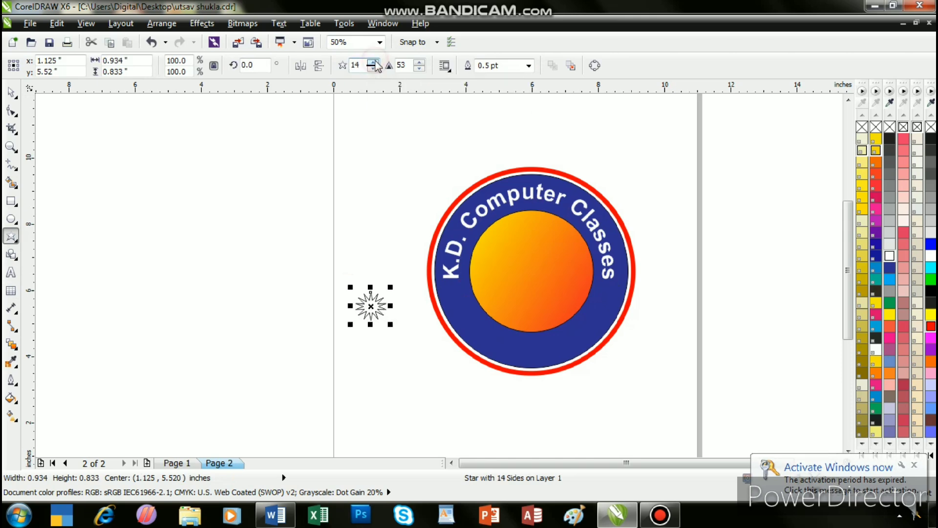
{"action": "left_click", "coordinate": [374, 61]}
{"action": "left_click", "coordinate": [374, 62]}
{"action": "left_click", "coordinate": [373, 62]}
{"action": "left_click", "coordinate": [373, 61]}
{"action": "left_click", "coordinate": [374, 62]}
{"action": "left_click", "coordinate": [373, 62]}
{"action": "left_click", "coordinate": [373, 62]}
{"action": "left_click", "coordinate": [373, 62]}
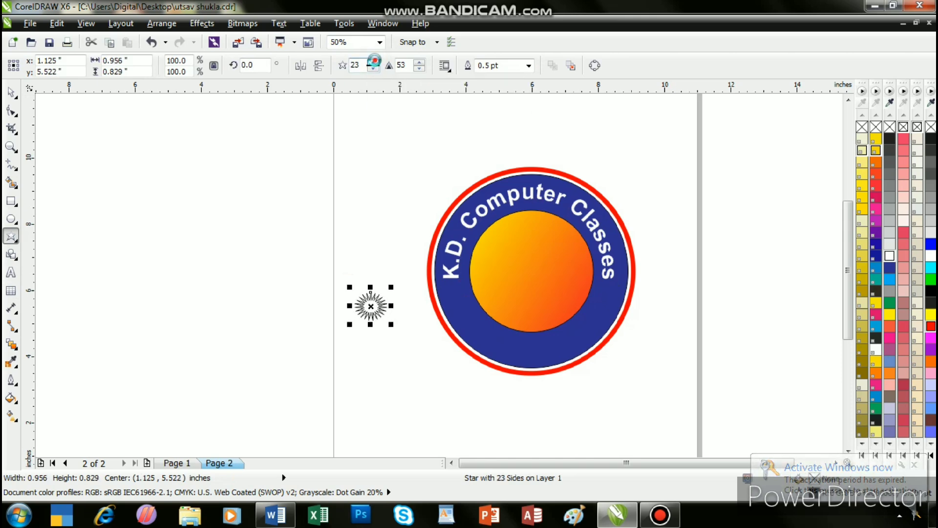
{"action": "left_click", "coordinate": [373, 62]}
{"action": "left_click", "coordinate": [373, 63]}
{"action": "left_click", "coordinate": [373, 62]}
{"action": "left_click", "coordinate": [374, 62]}
Set the star to 5 points, and shrink it to about 0.74 by 0.61 inches in the blue band below the "K"
{"action": "left_click", "coordinate": [364, 66]}
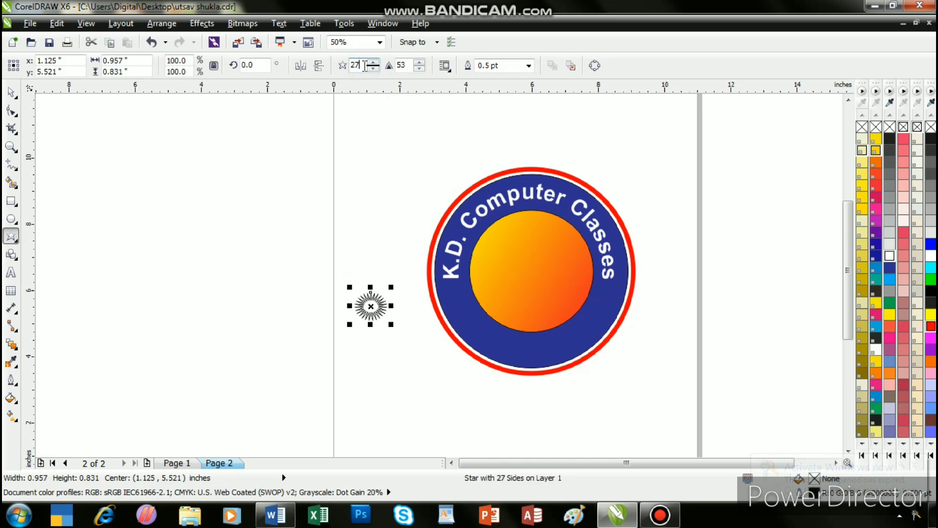
{"action": "key", "text": "BackSpace"}
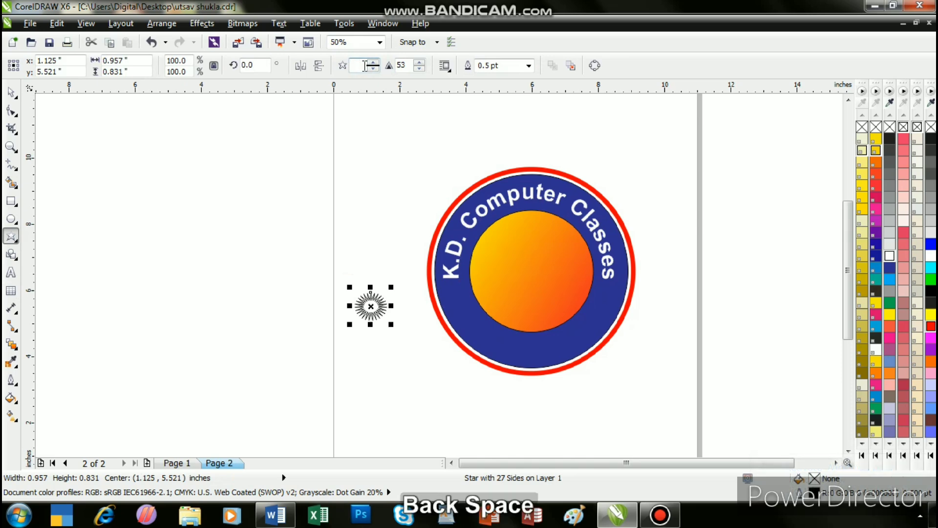
{"action": "type", "text": "5"}
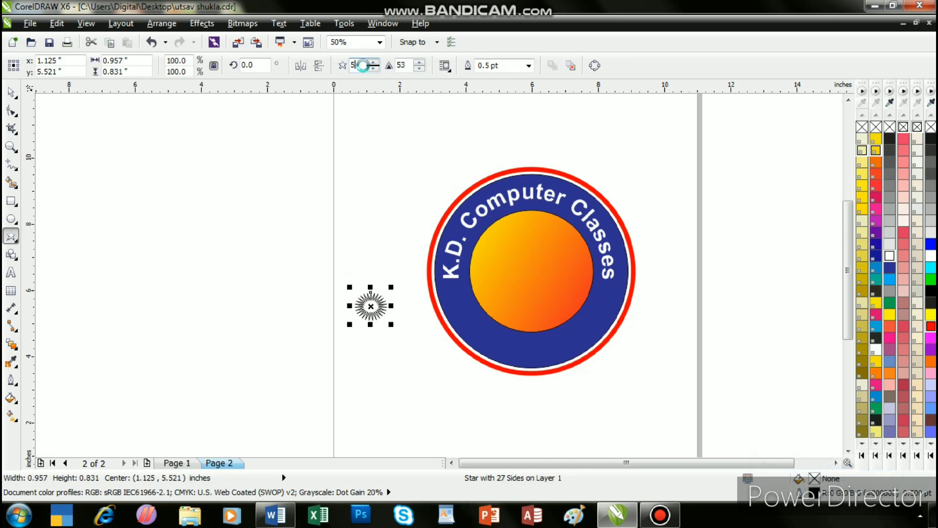
{"action": "key", "text": "Return"}
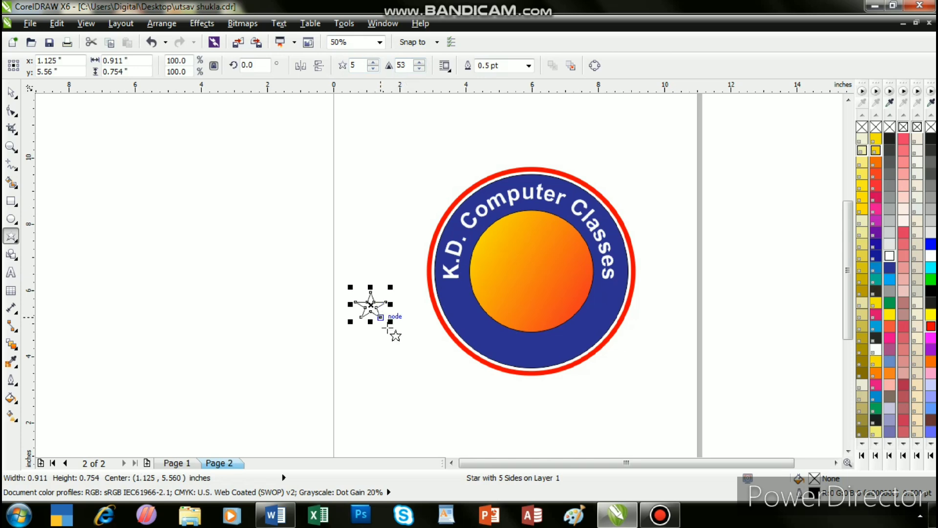
{"action": "left_click_drag", "start_coordinate": [390, 322], "coordinate": [458, 304]}
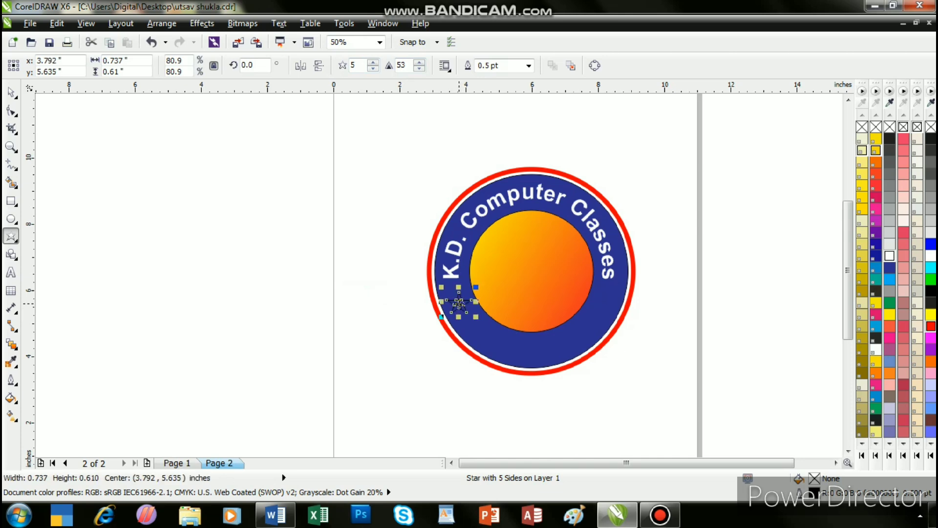
Fill the star with white, and place a duplicate of it in the blue band below the end of "Classes"
{"action": "left_click", "coordinate": [891, 255]}
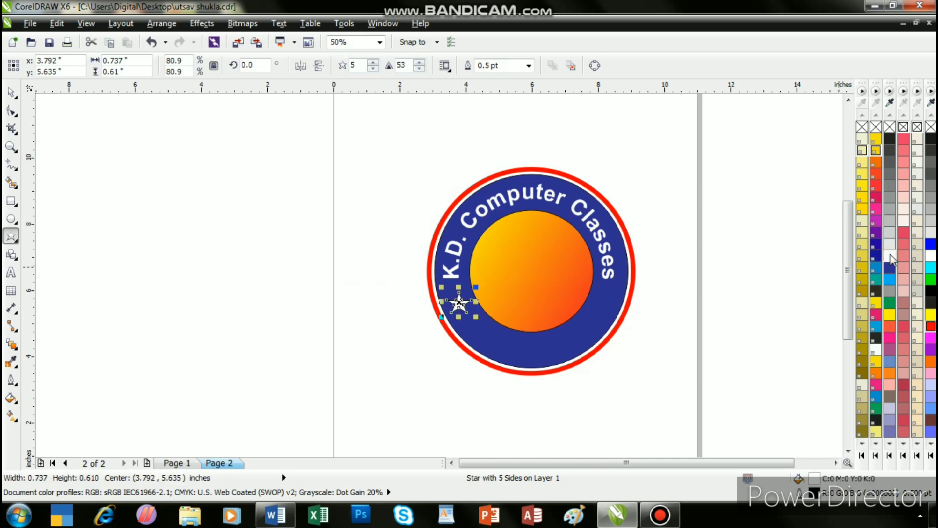
{"action": "key", "text": "ctrl"}
{"action": "key", "text": "ctrl+d"}
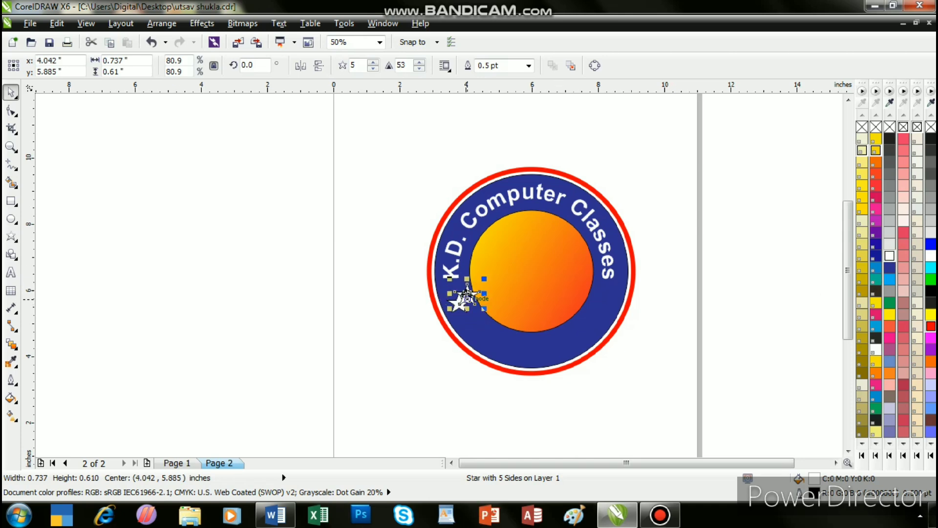
{"action": "left_click_drag", "start_coordinate": [467, 296], "coordinate": [606, 302]}
{"action": "left_click", "coordinate": [605, 300]}
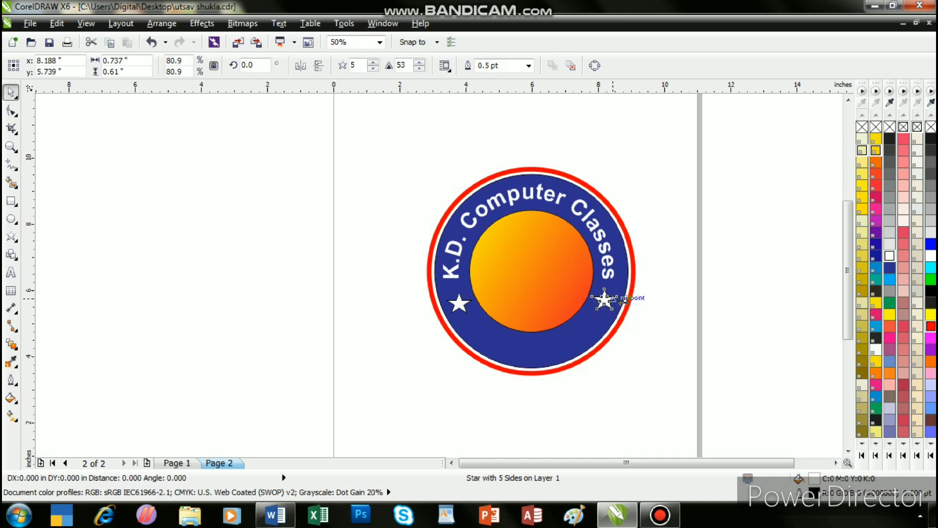
{"action": "left_click", "coordinate": [376, 385]}
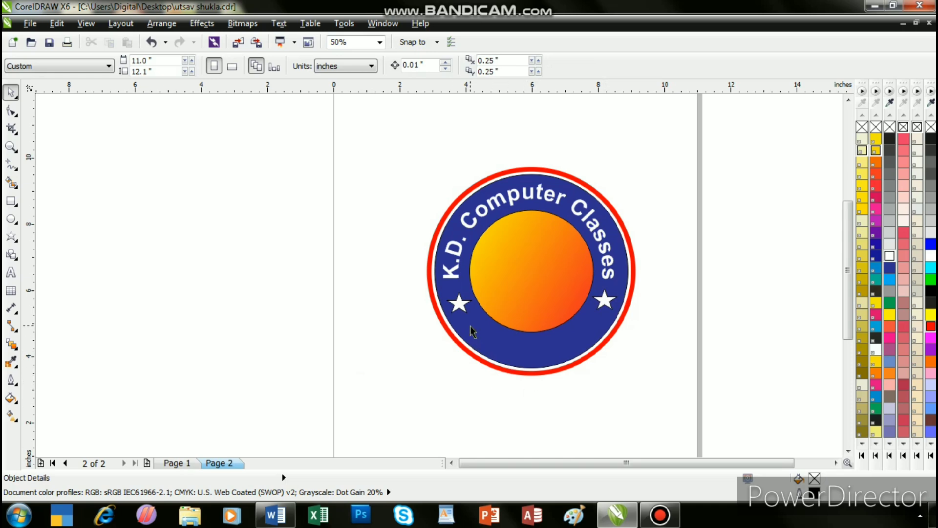
Add the text "Subscribe" on the empty page area below the logo and move it into the blue band beneath the gradient circle
{"action": "left_click", "coordinate": [11, 273]}
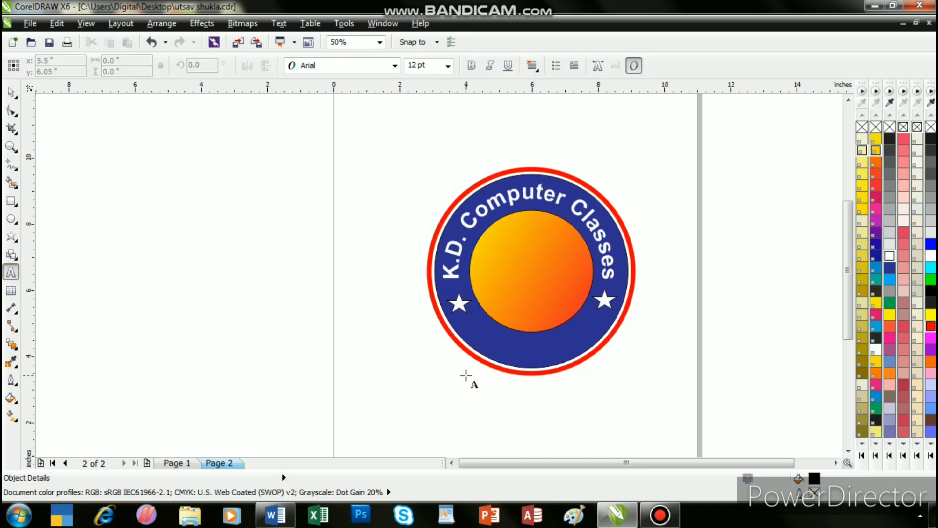
{"action": "left_click", "coordinate": [421, 371]}
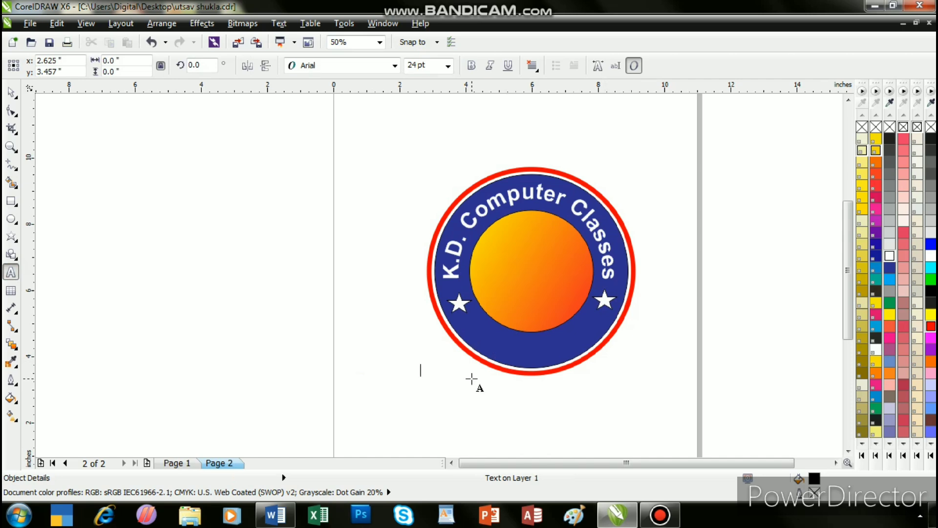
{"action": "type", "text": "S"}
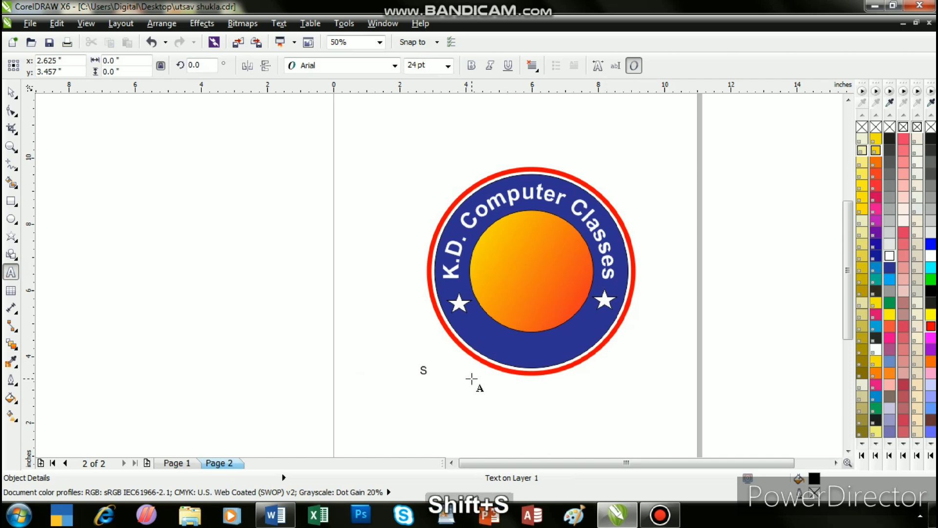
{"action": "type", "text": "ub"}
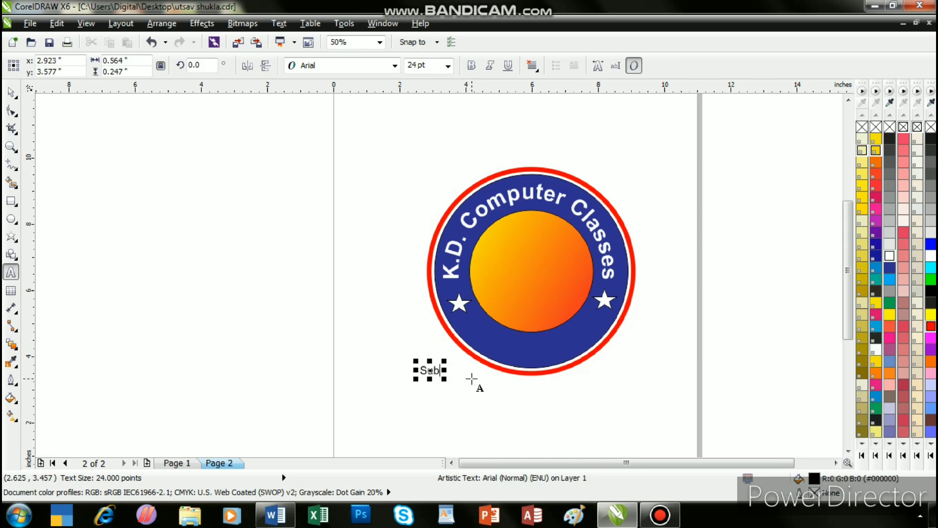
{"action": "type", "text": "scribe"}
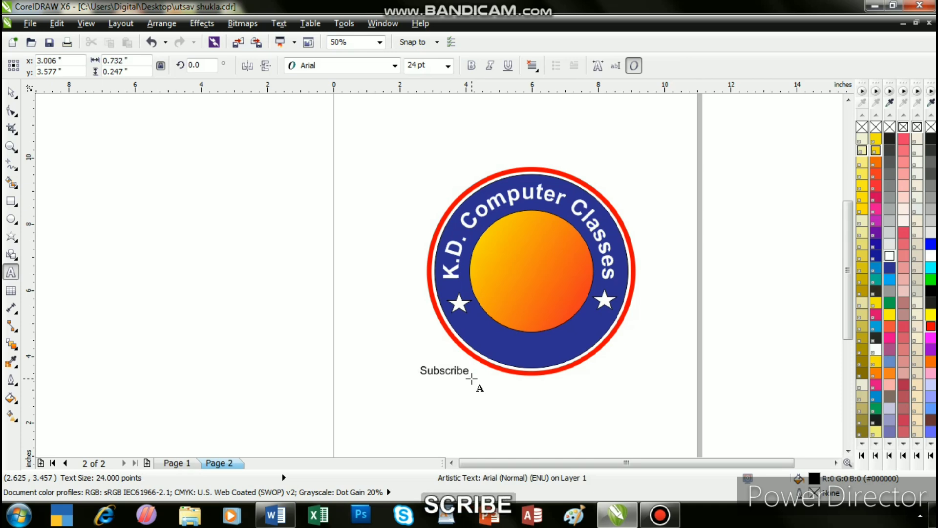
{"action": "scroll", "coordinate": [472, 379], "scroll_direction": "down", "scroll_amount": 1}
{"action": "left_click_drag", "start_coordinate": [459, 375], "coordinate": [499, 362]}
Fill the "Subscribe" text with white
{"action": "scroll", "coordinate": [499, 361], "scroll_direction": "up", "scroll_amount": 2}
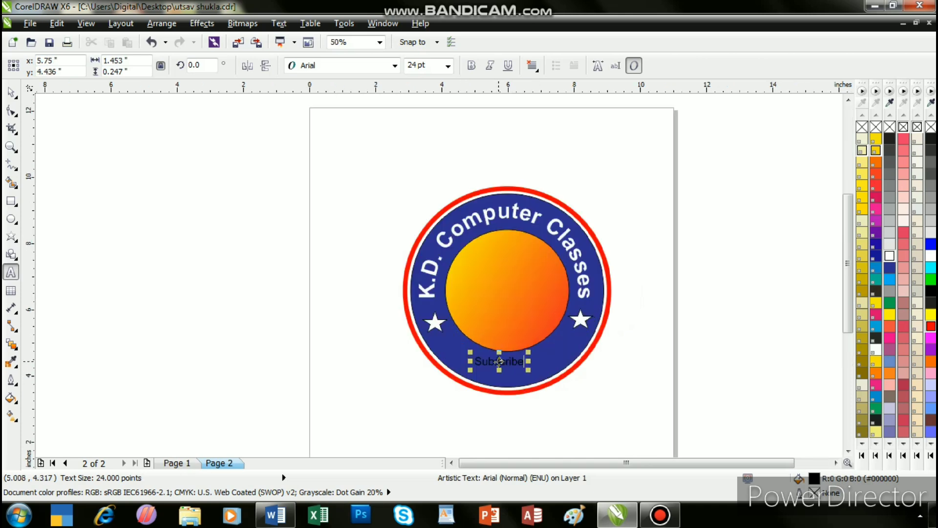
{"action": "left_click", "coordinate": [891, 256]}
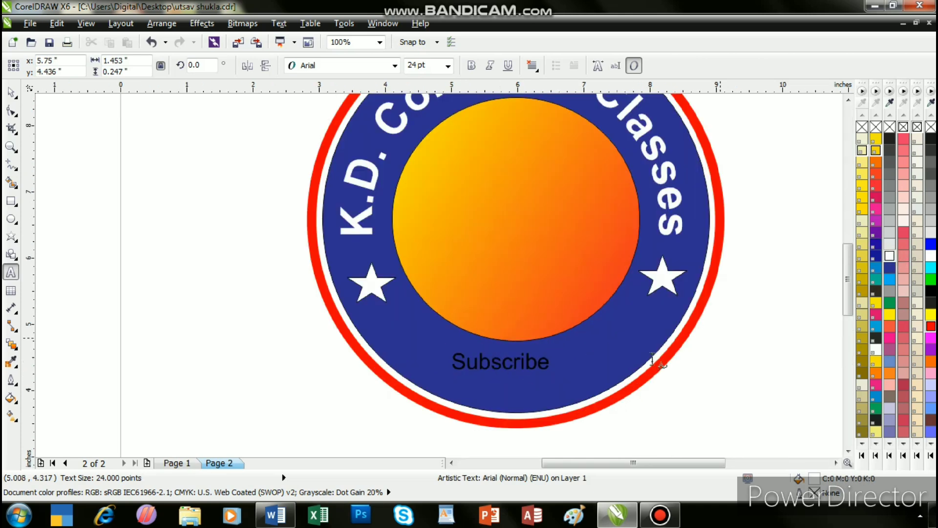
{"action": "left_click", "coordinate": [525, 362]}
{"action": "left_click", "coordinate": [11, 91]}
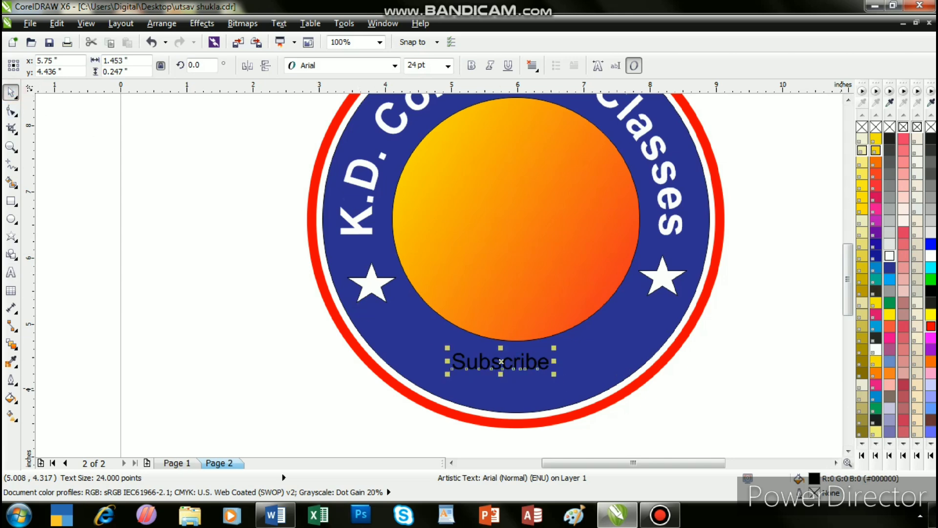
{"action": "left_click", "coordinate": [889, 255]}
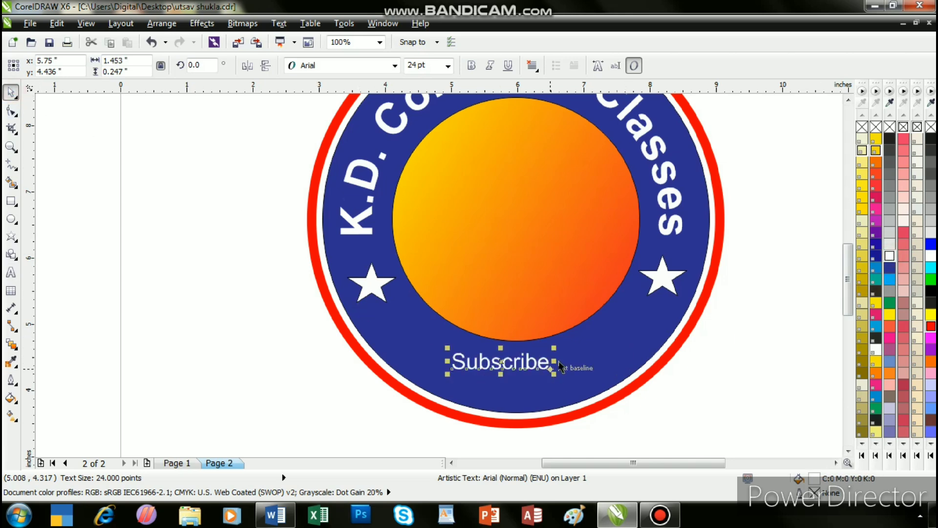
Enlarge the "Subscribe" text to about 2.63 by 0.55 inches within the blue band and make it bold
{"action": "left_click_drag", "start_coordinate": [556, 360], "coordinate": [605, 361]}
{"action": "left_click_drag", "start_coordinate": [526, 374], "coordinate": [530, 391]}
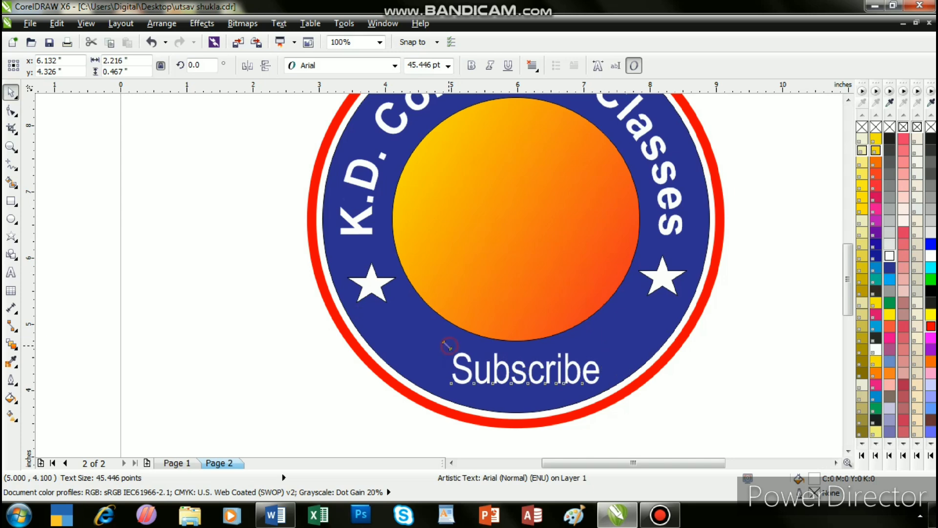
{"action": "left_click_drag", "start_coordinate": [447, 346], "coordinate": [425, 325]}
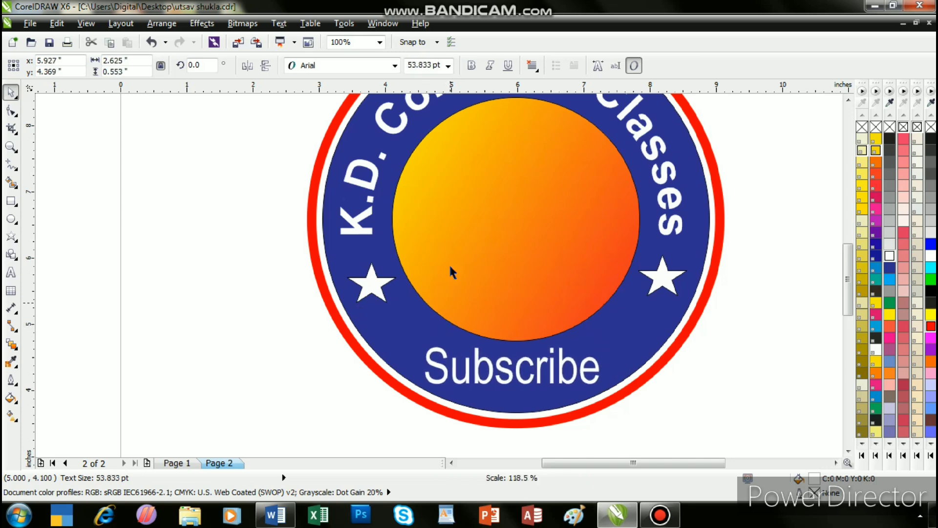
{"action": "left_click", "coordinate": [472, 65]}
{"action": "left_click", "coordinate": [479, 65]}
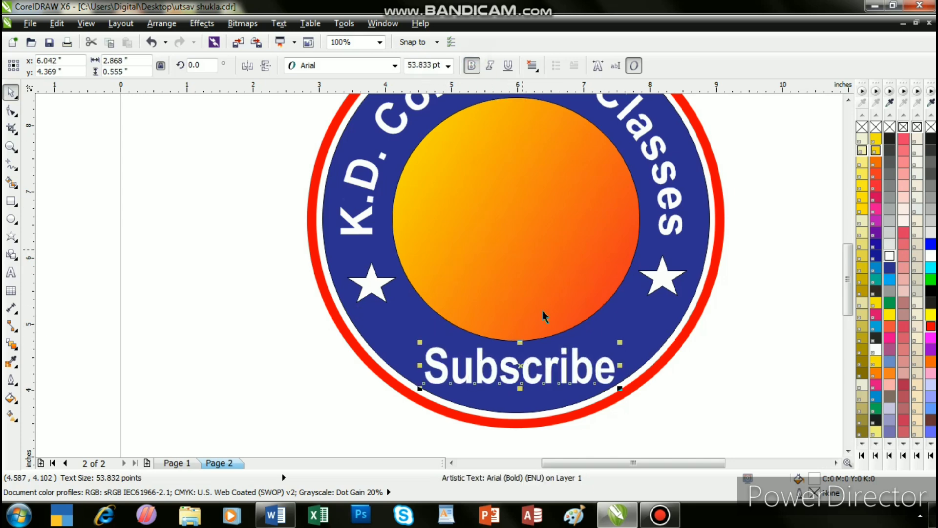